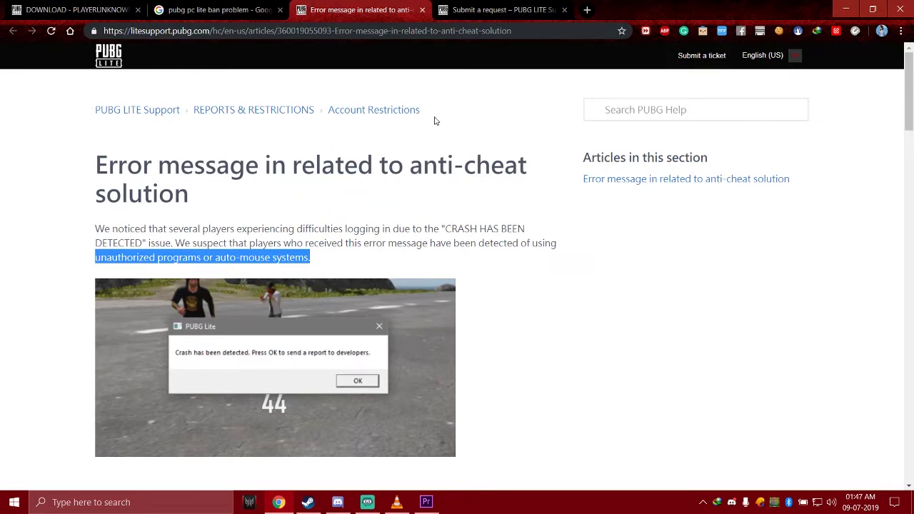
- Read the anti-cheat error article from the crash message through the "Failed To Initializing" section
{"action": "scroll", "coordinate": [259, 352], "scroll_direction": "down", "scroll_amount": 3}
{"action": "scroll", "coordinate": [272, 371], "scroll_direction": "down", "scroll_amount": 2}
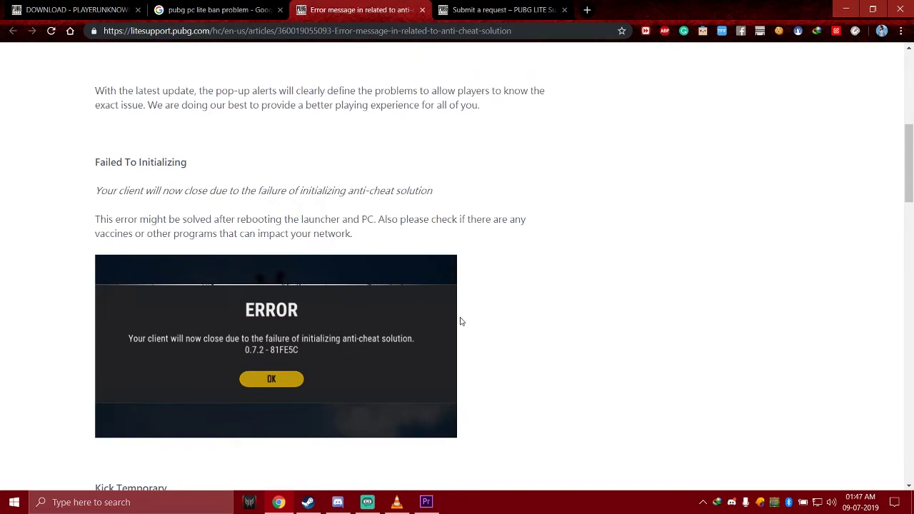
{"action": "scroll", "coordinate": [460, 316], "scroll_direction": "up", "scroll_amount": 2}
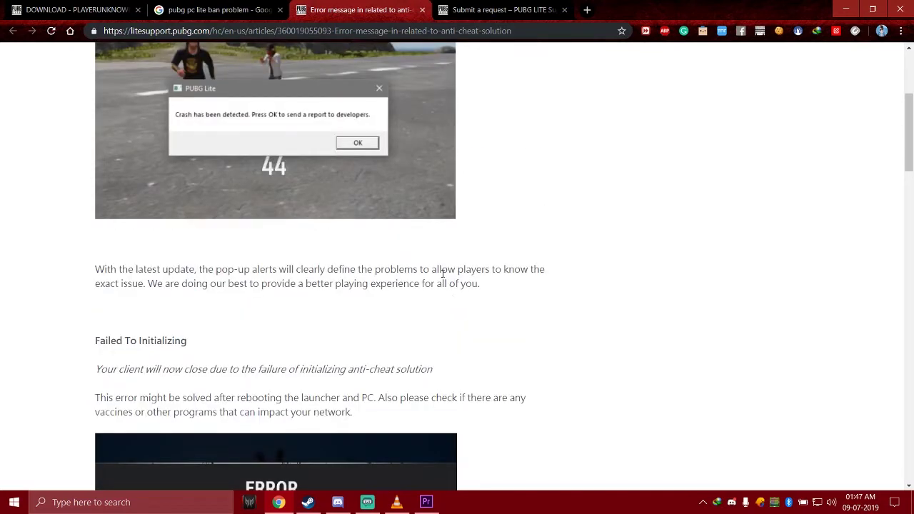
{"action": "scroll", "coordinate": [518, 279], "scroll_direction": "up", "scroll_amount": 2}
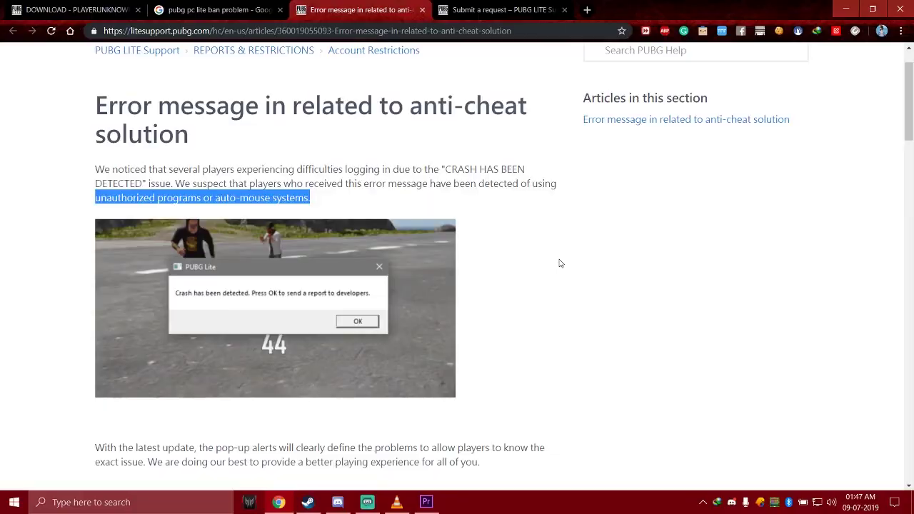
{"action": "left_click", "coordinate": [845, 8]}
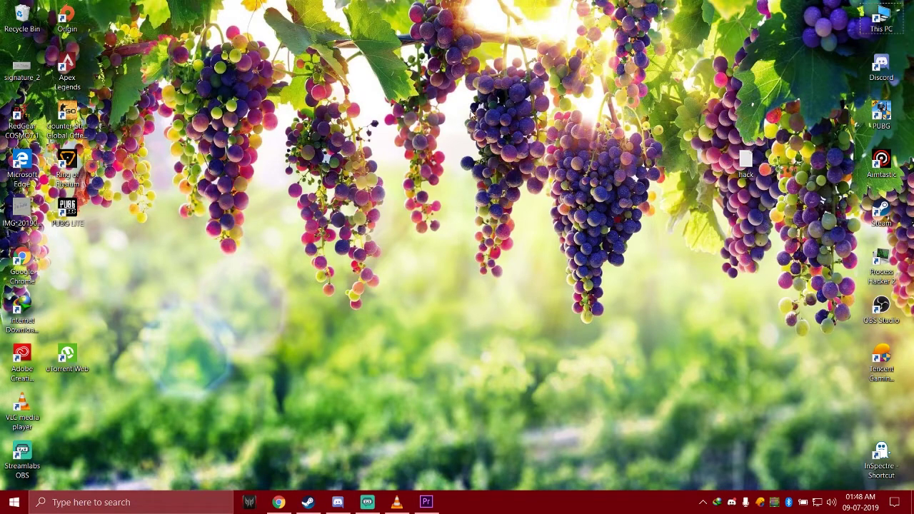
{"action": "right_click", "coordinate": [470, 111]}
{"action": "left_click", "coordinate": [494, 149]}
{"action": "right_click", "coordinate": [451, 113]}
{"action": "left_click", "coordinate": [470, 149]}
{"action": "left_click", "coordinate": [278, 502]}
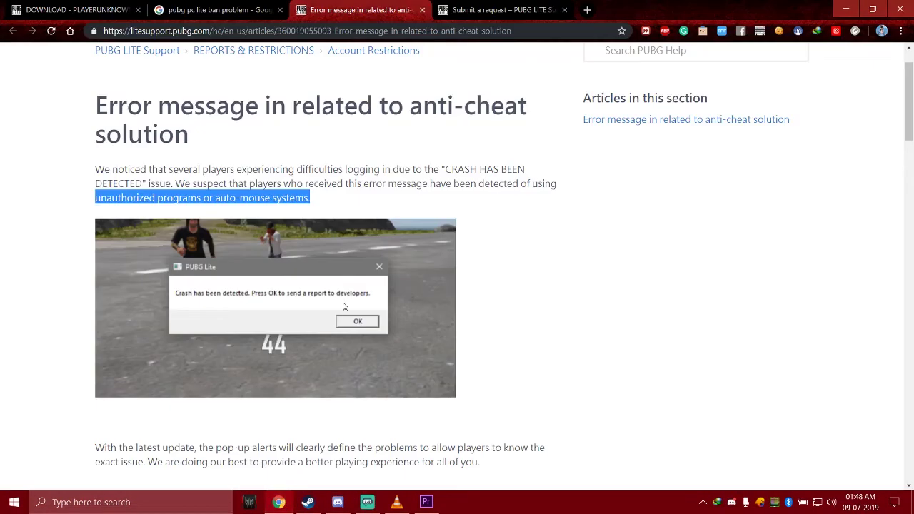
{"action": "scroll", "coordinate": [411, 239], "scroll_direction": "up", "scroll_amount": 2}
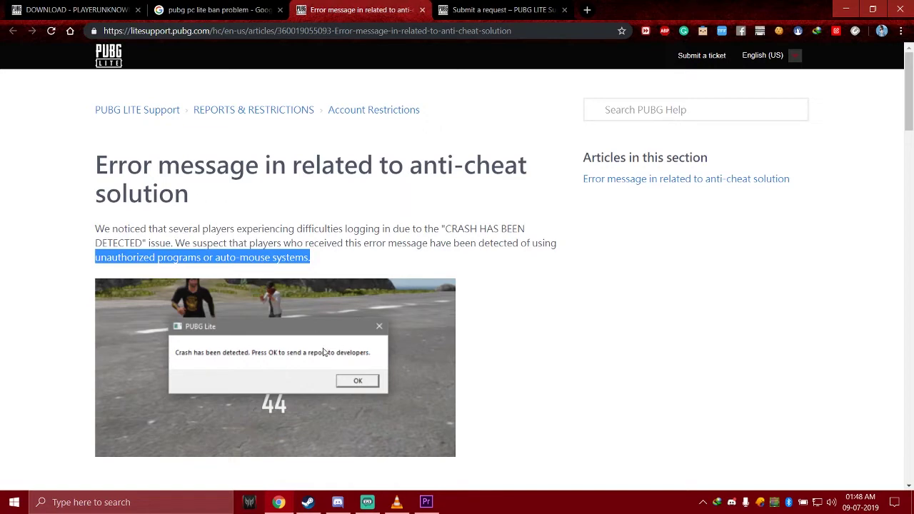
{"action": "scroll", "coordinate": [243, 341], "scroll_direction": "down", "scroll_amount": 1}
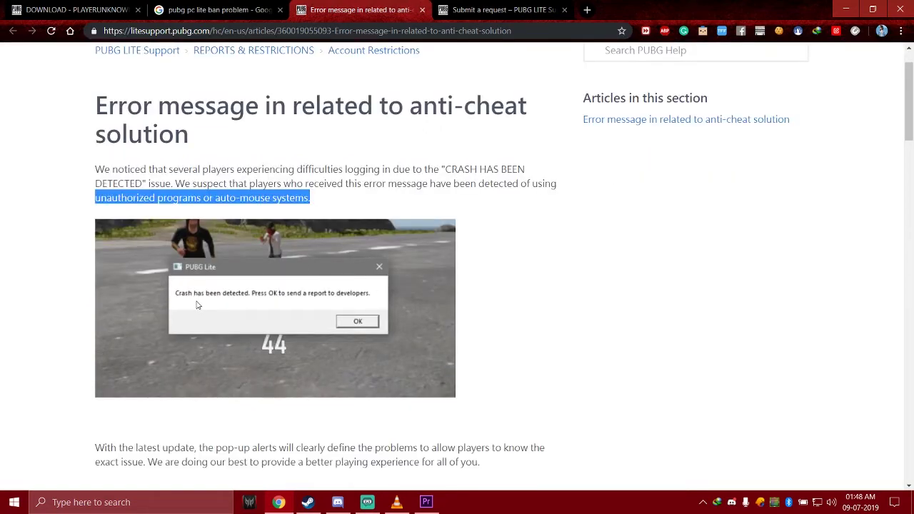
- Switch to Discord and review the general-chat history for PUBG Lite error reports and the support reply about bans
{"action": "left_click", "coordinate": [337, 502]}
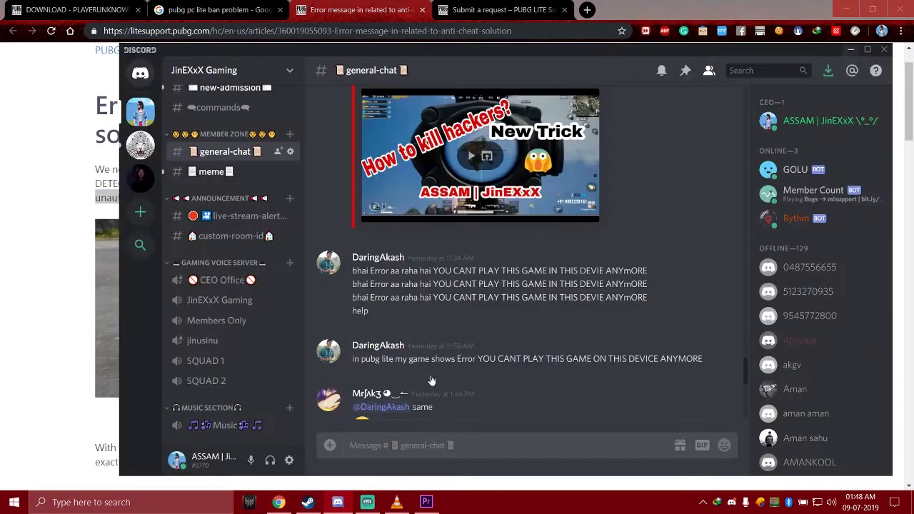
{"action": "scroll", "coordinate": [483, 327], "scroll_direction": "down", "scroll_amount": 3}
{"action": "scroll", "coordinate": [483, 326], "scroll_direction": "up", "scroll_amount": 10}
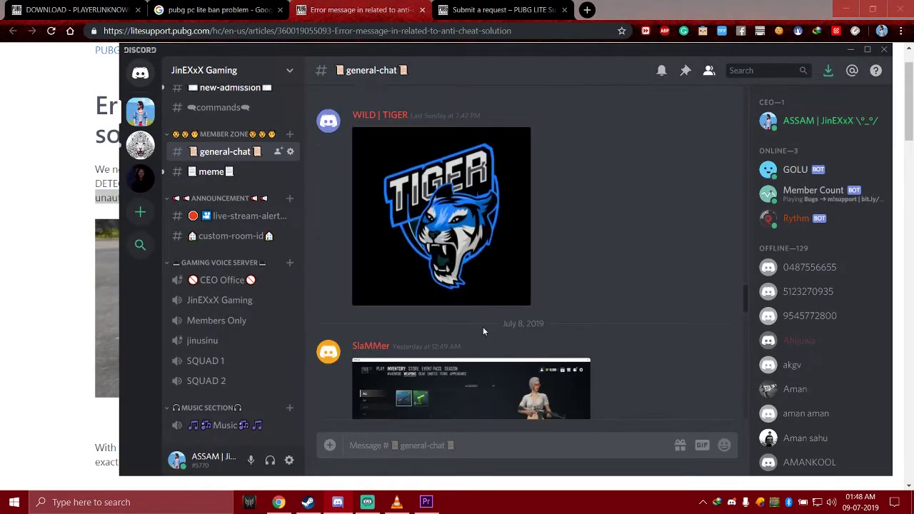
{"action": "scroll", "coordinate": [482, 327], "scroll_direction": "up", "scroll_amount": 10}
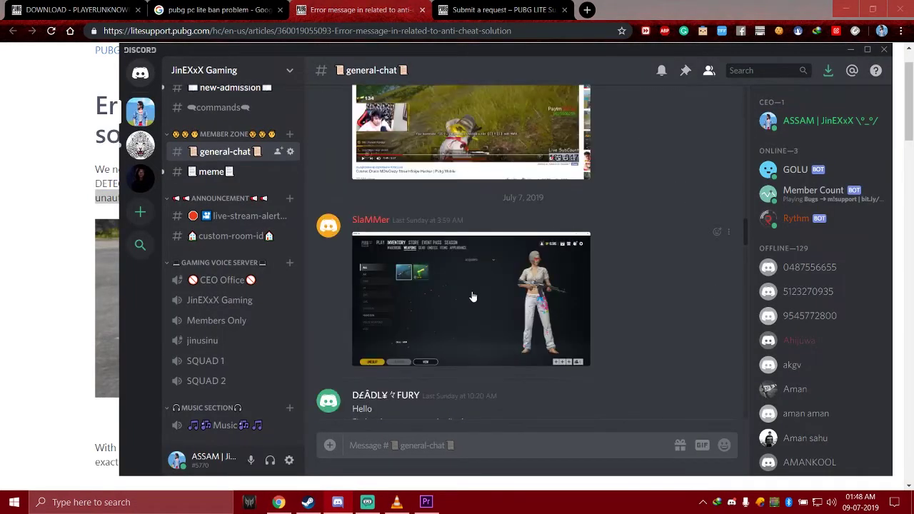
{"action": "scroll", "coordinate": [471, 296], "scroll_direction": "up", "scroll_amount": 10}
{"action": "scroll", "coordinate": [471, 296], "scroll_direction": "down", "scroll_amount": 3}
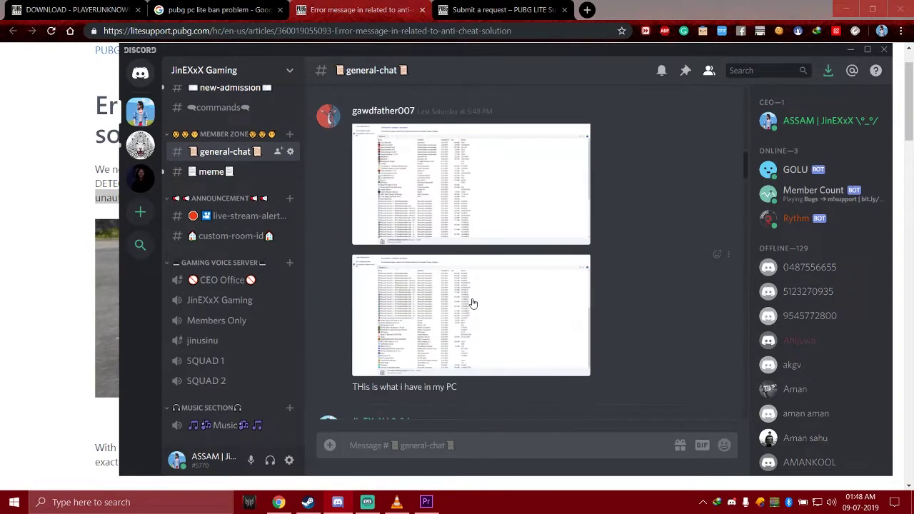
{"action": "scroll", "coordinate": [471, 303], "scroll_direction": "up", "scroll_amount": 10}
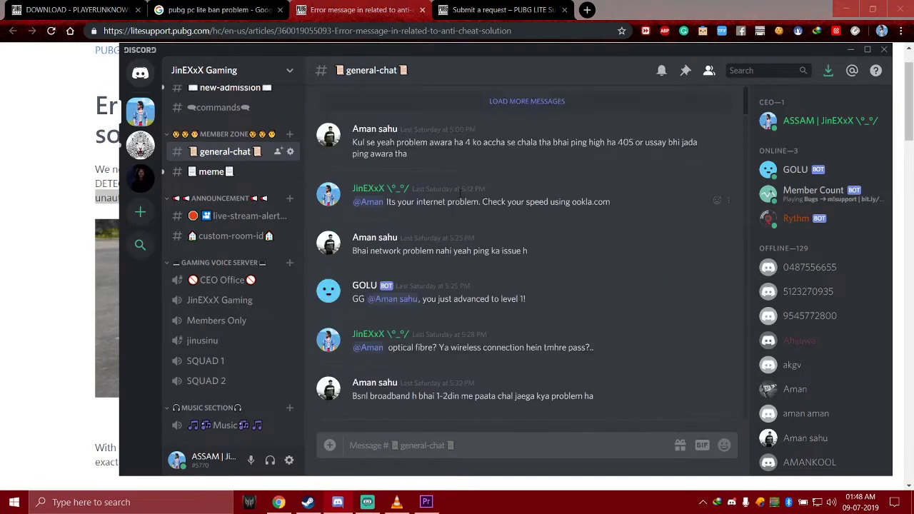
{"action": "scroll", "coordinate": [460, 193], "scroll_direction": "down", "scroll_amount": 5}
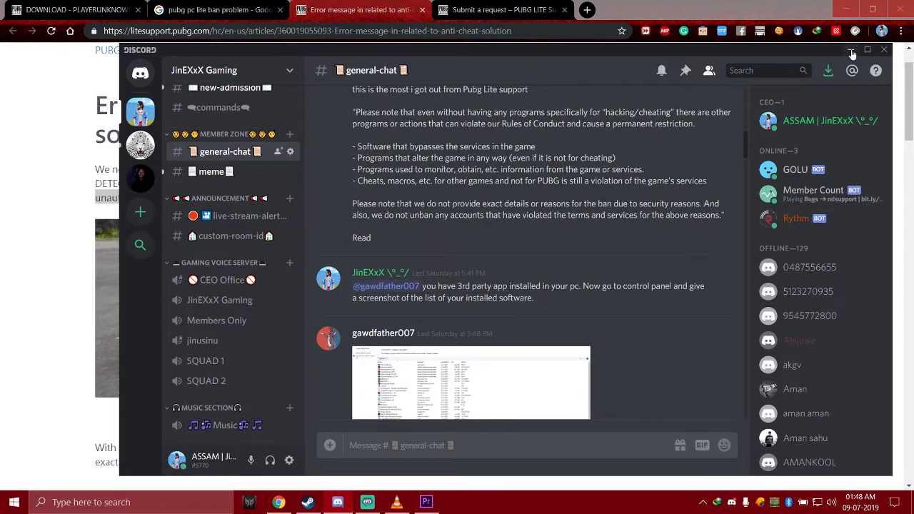
{"action": "left_click", "coordinate": [852, 54]}
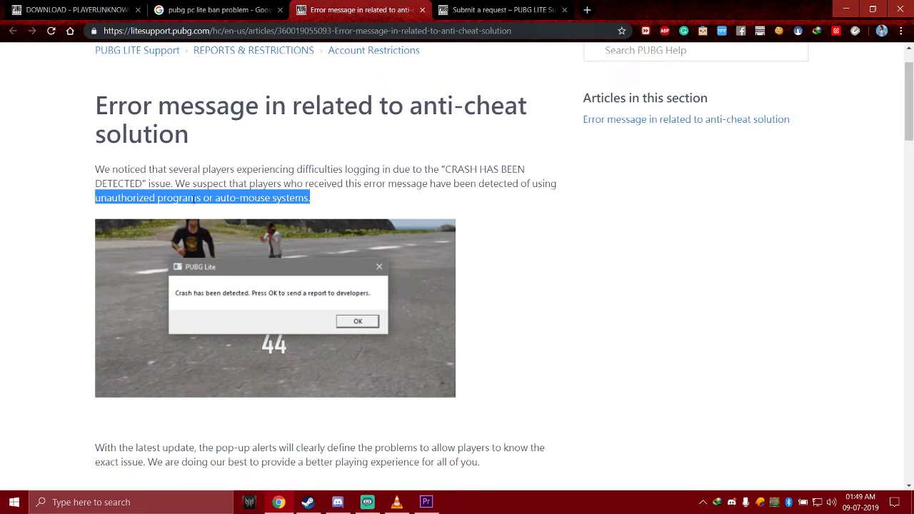
- Highlight the phrase "unauthorized programs or auto-mouse systems." in the article's first paragraph
{"action": "left_click", "coordinate": [311, 203]}
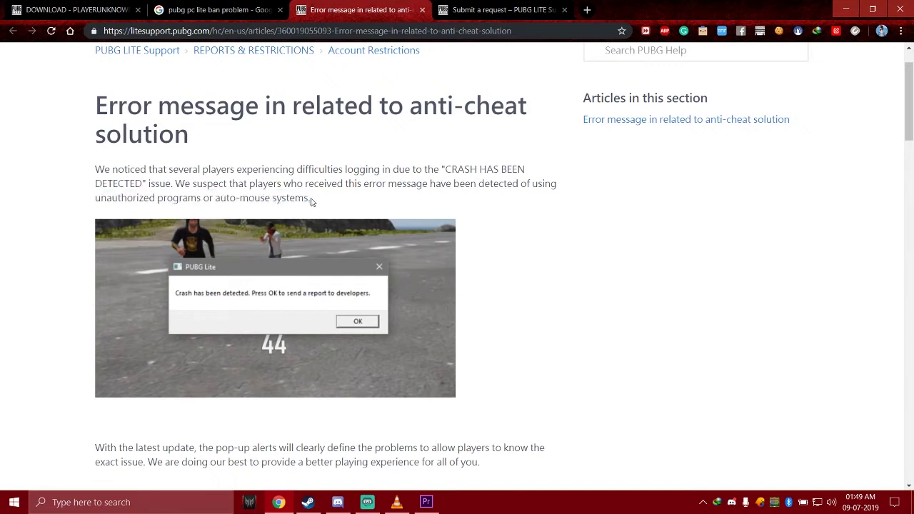
{"action": "left_click_drag", "start_coordinate": [311, 202], "coordinate": [210, 204]}
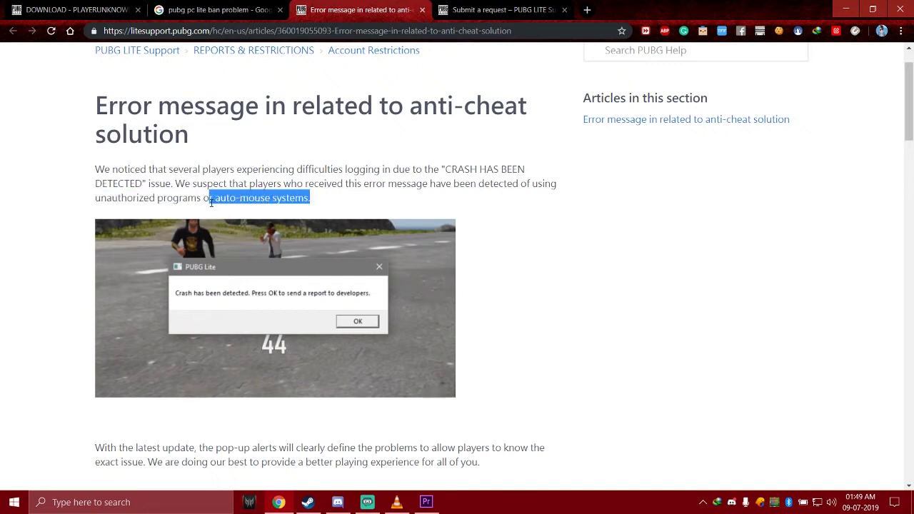
{"action": "left_click", "coordinate": [148, 212]}
{"action": "left_click_drag", "start_coordinate": [148, 212], "coordinate": [85, 201]}
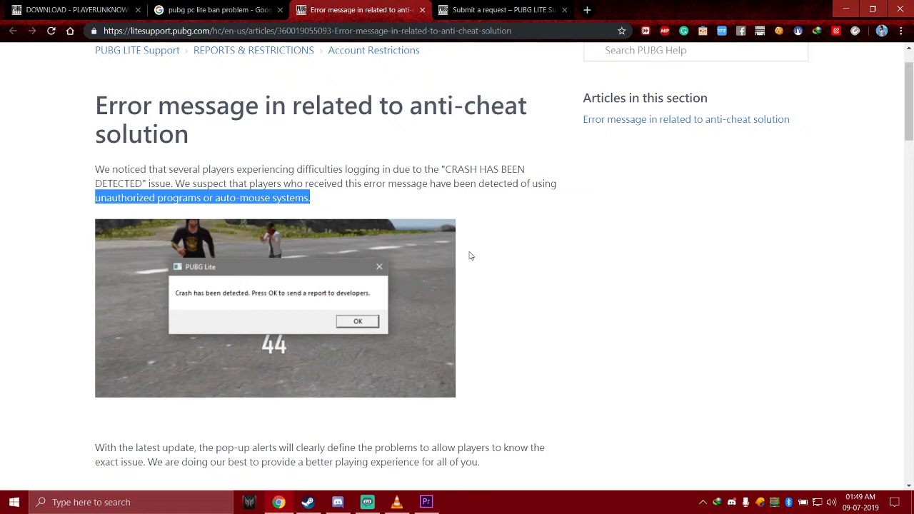
{"action": "scroll", "coordinate": [528, 291], "scroll_direction": "down", "scroll_amount": 1}
{"action": "scroll", "coordinate": [527, 292], "scroll_direction": "down", "scroll_amount": 3}
{"action": "scroll", "coordinate": [528, 292], "scroll_direction": "up", "scroll_amount": 5}
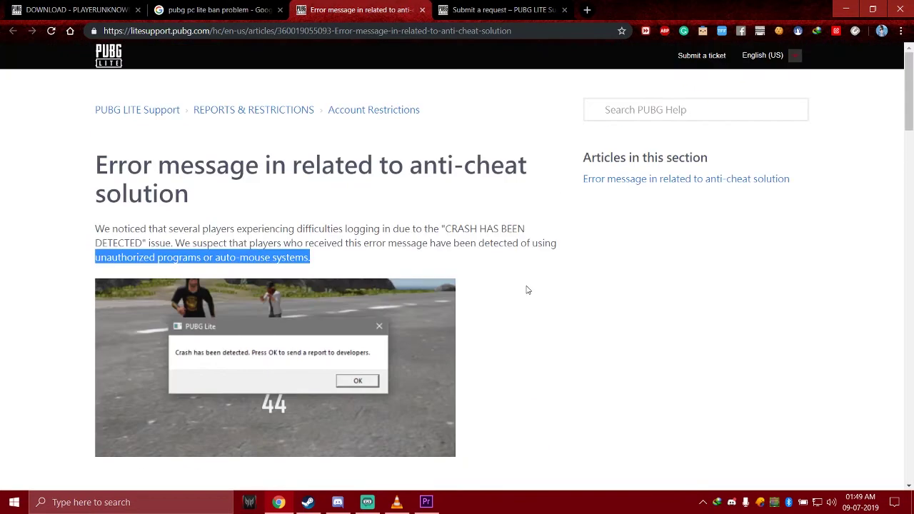
{"action": "scroll", "coordinate": [528, 289], "scroll_direction": "down", "scroll_amount": 1}
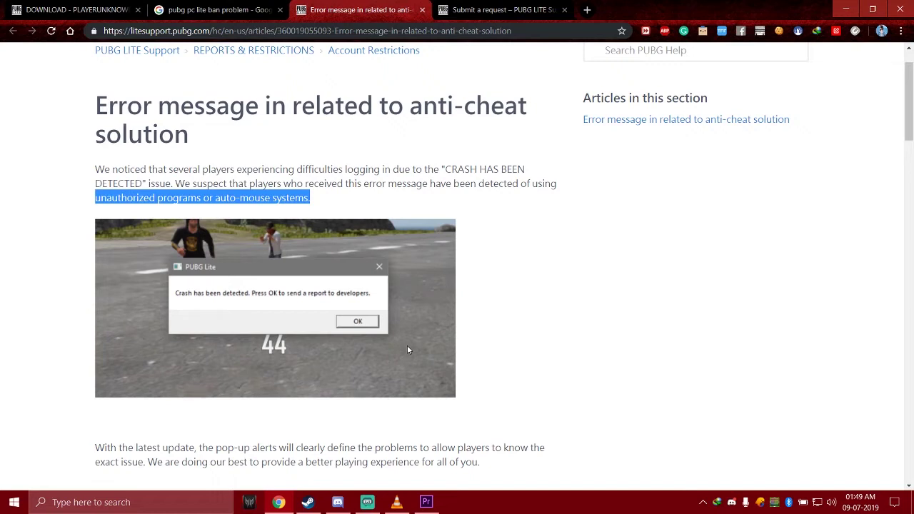
{"action": "left_click", "coordinate": [584, 277]}
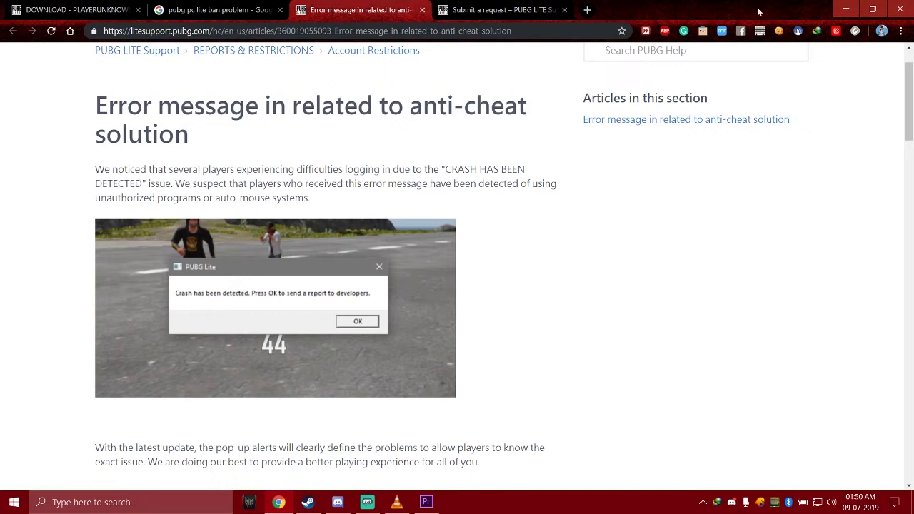
- Create a new text document on the desktop with its default name and open it in Notepad
{"action": "left_click", "coordinate": [845, 9]}
{"action": "right_click", "coordinate": [504, 101]}
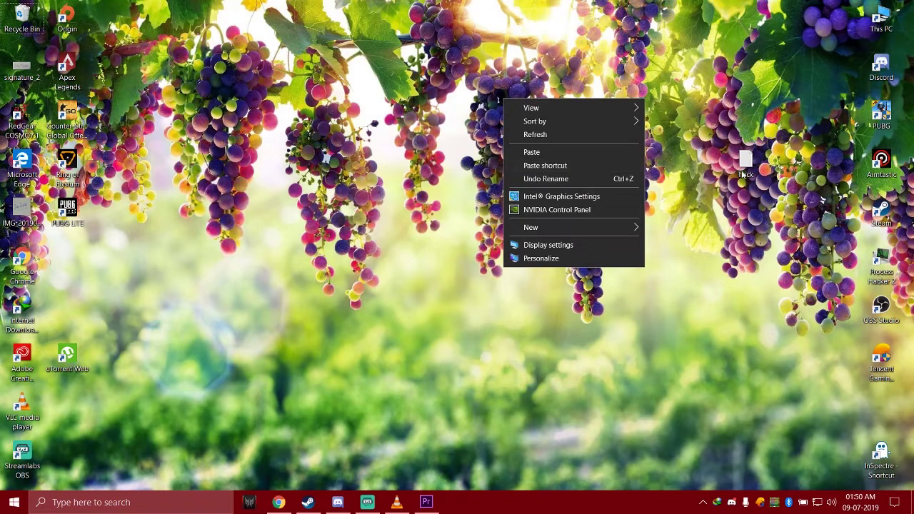
{"action": "mouse_move", "coordinate": [580, 229]}
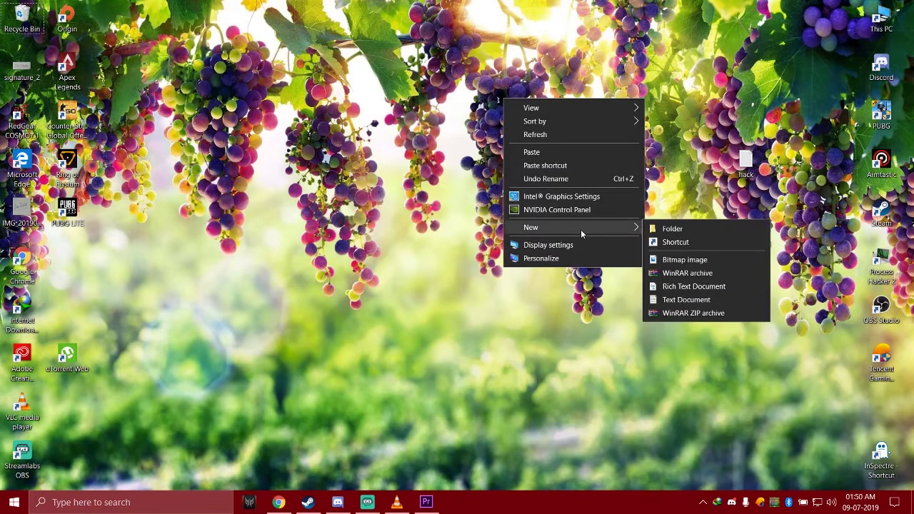
{"action": "left_click", "coordinate": [678, 300]}
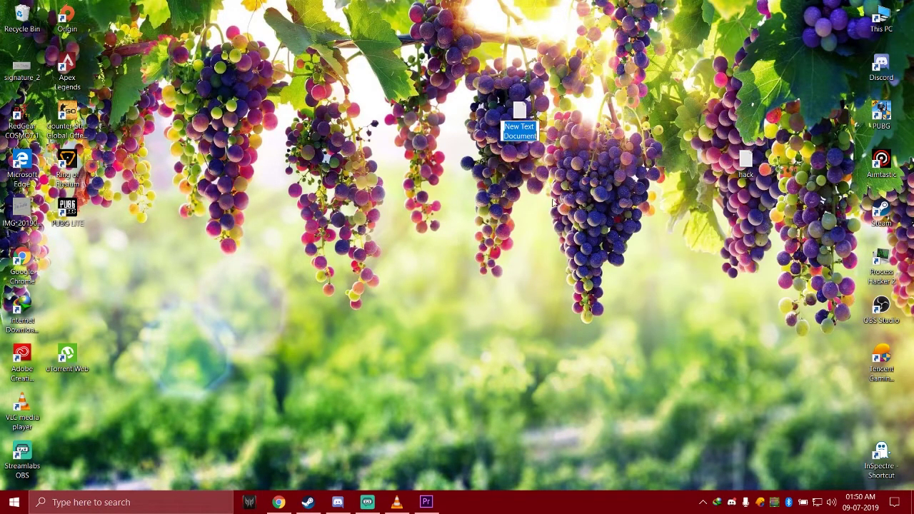
{"action": "key", "text": "Return"}
{"action": "double_click", "coordinate": [498, 125]}
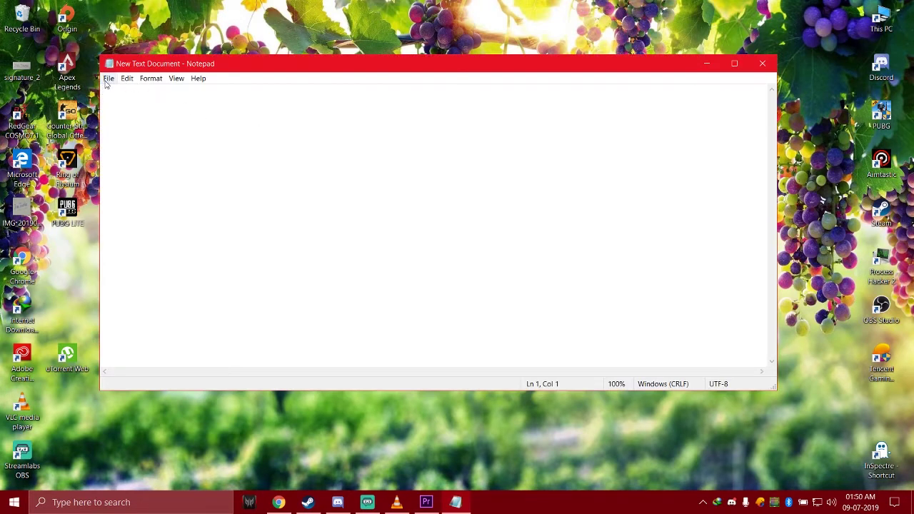
- Set the Notepad font size to 22
{"action": "left_click", "coordinate": [151, 78]}
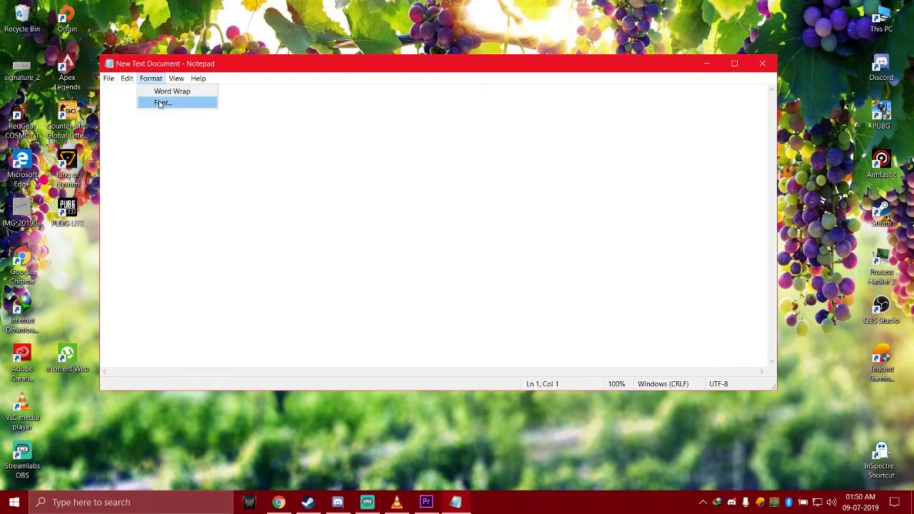
{"action": "left_click", "coordinate": [162, 102]}
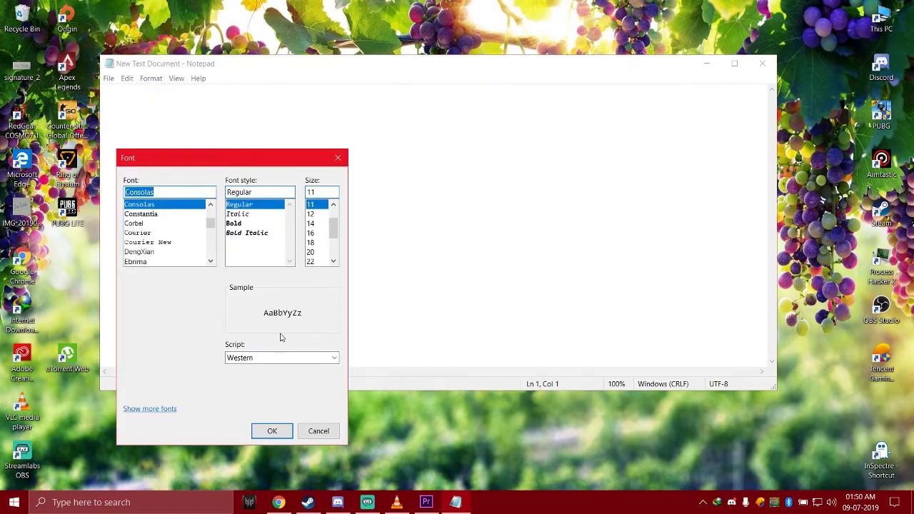
{"action": "left_click", "coordinate": [314, 261]}
{"action": "left_click", "coordinate": [279, 428]}
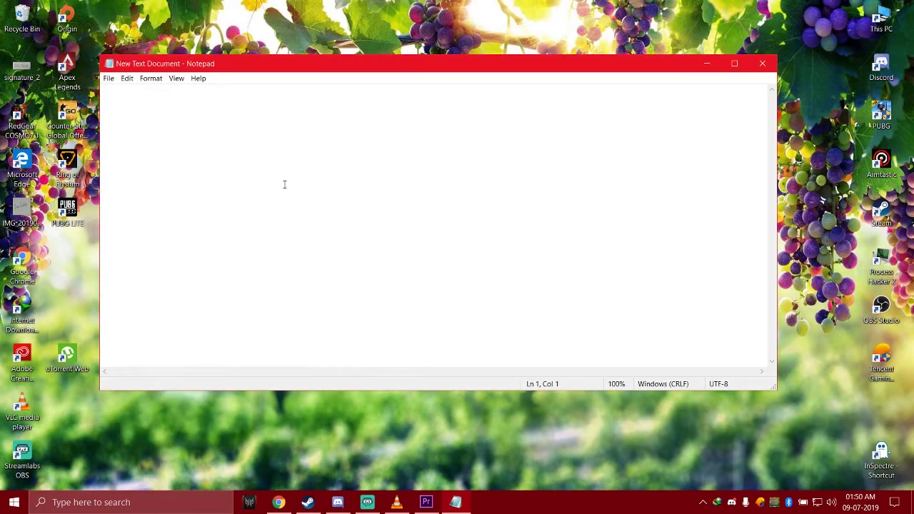
- Start a program list in the document with "Msi Burner" and "CPU z" on separate lines
{"action": "type", "text": "M"}
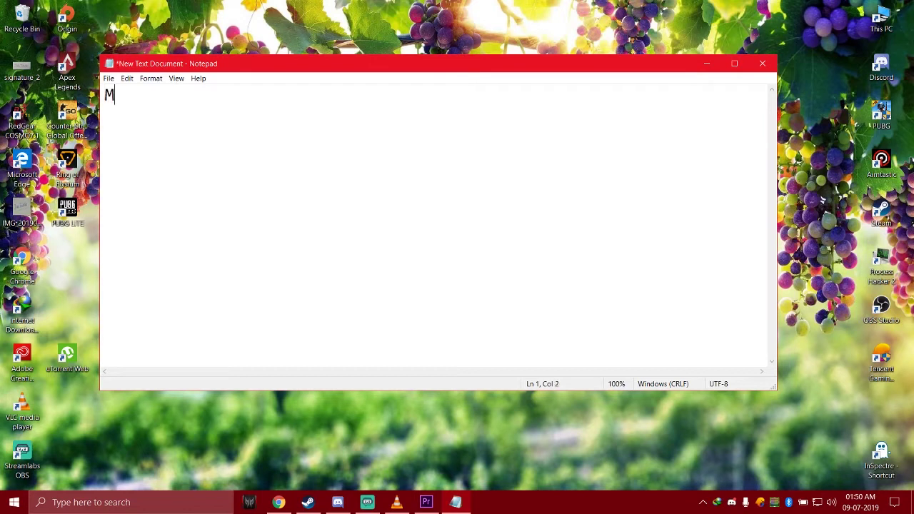
{"action": "type", "text": "si Burner"}
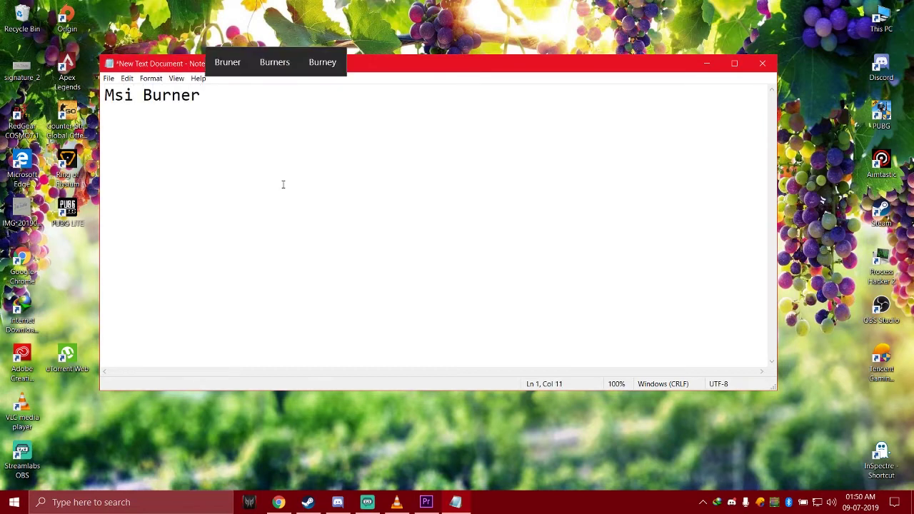
{"action": "key", "text": "Return"}
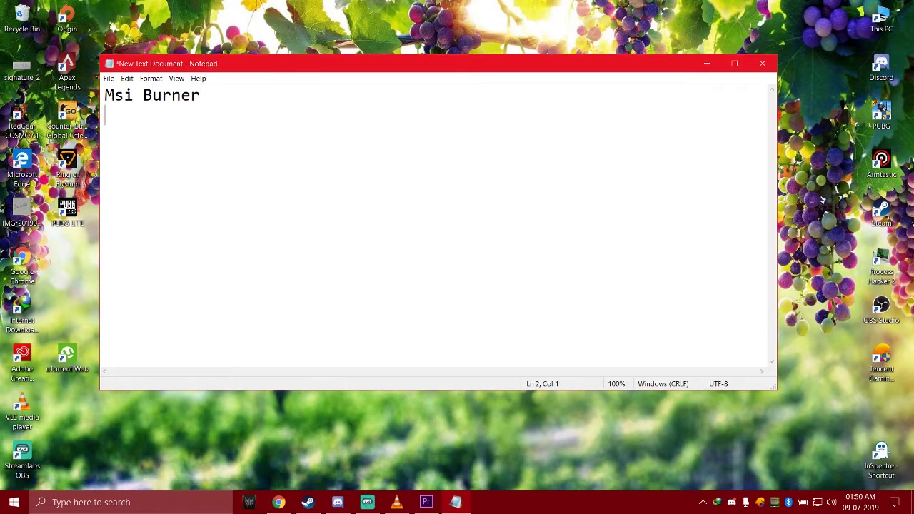
{"action": "type", "text": "CPU "}
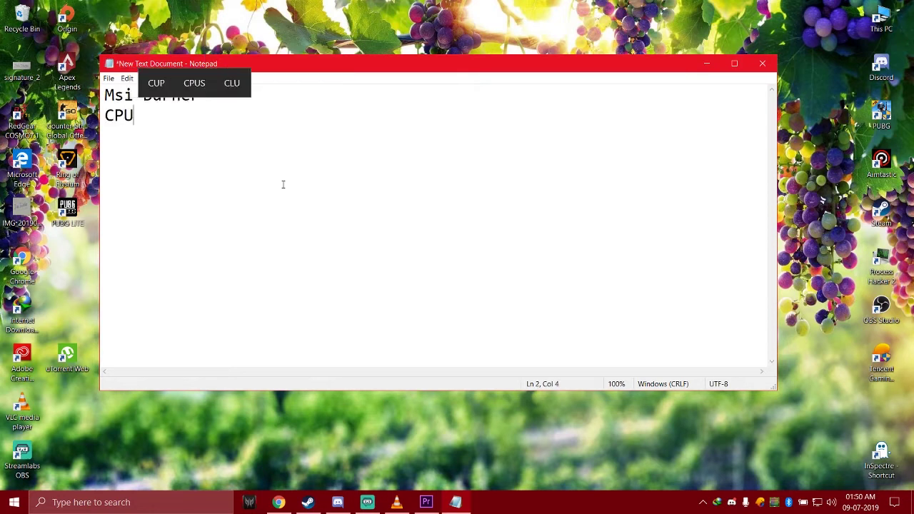
{"action": "type", "text": "z"}
{"action": "key", "text": "Return"}
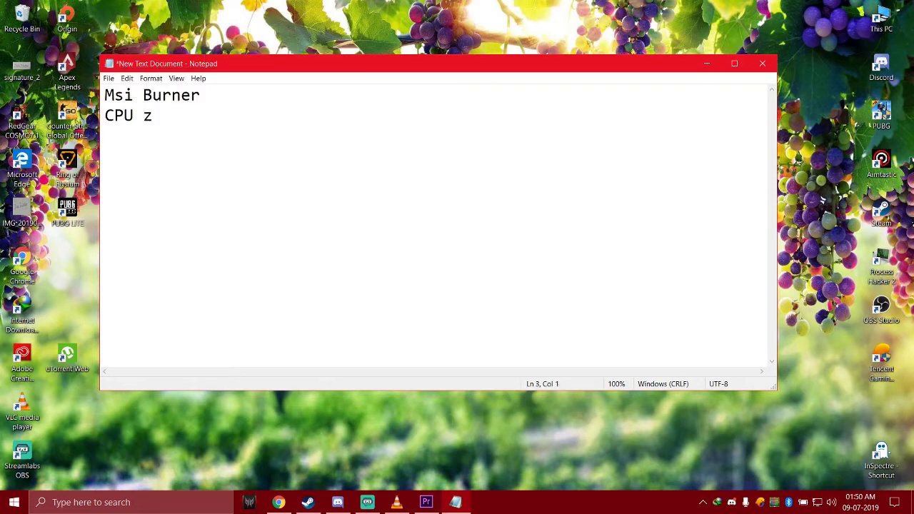
- Add "GPU z" on a new line below "CPU z" in the program list
{"action": "type", "text": "GP"}
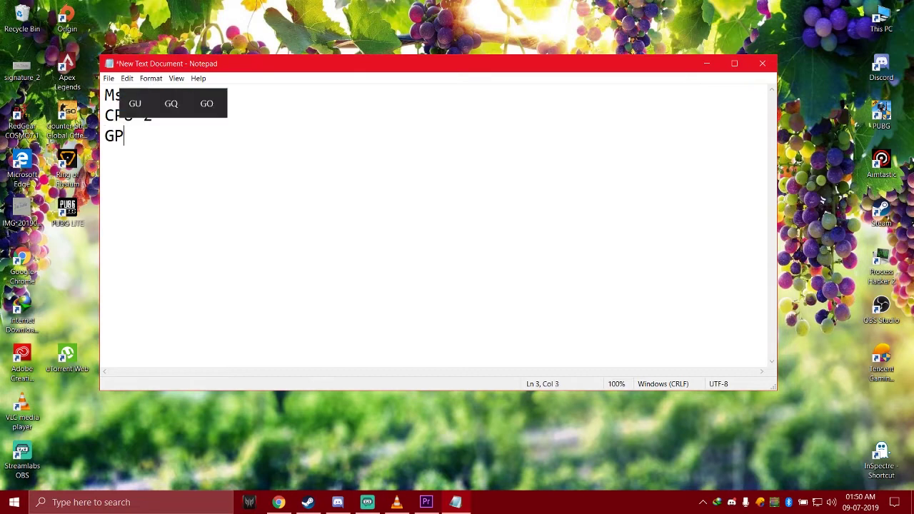
{"action": "type", "text": "U z\\"}
{"action": "key", "text": "Return"}
{"action": "key", "text": "BackSpace"}
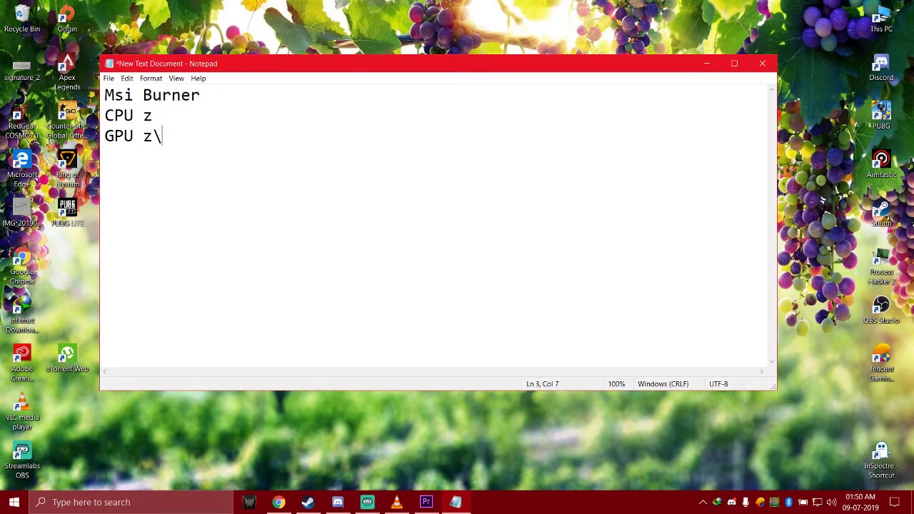
{"action": "key", "text": "BackSpace"}
{"action": "key", "text": "Return"}
- Add "X mouse button" and "VPN" on separate lines at the end of the program list
{"action": "type", "text": "X mo"}
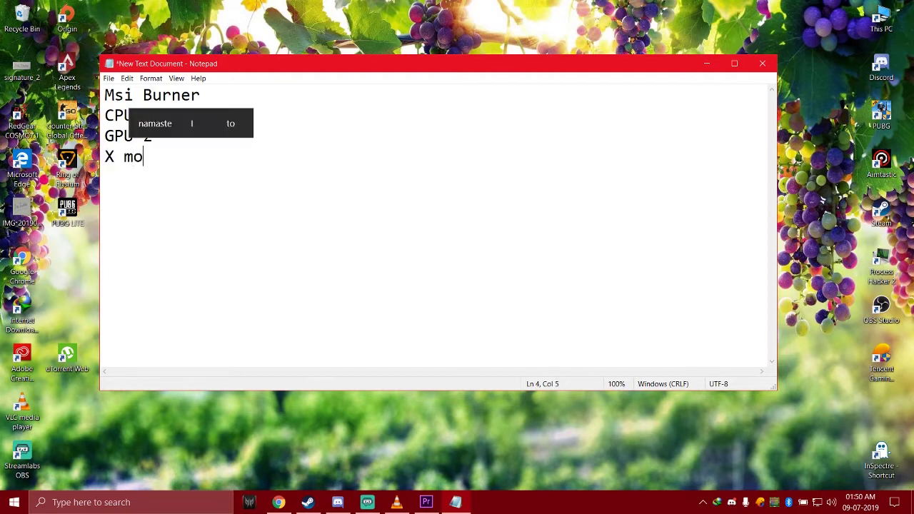
{"action": "type", "text": "use bu"}
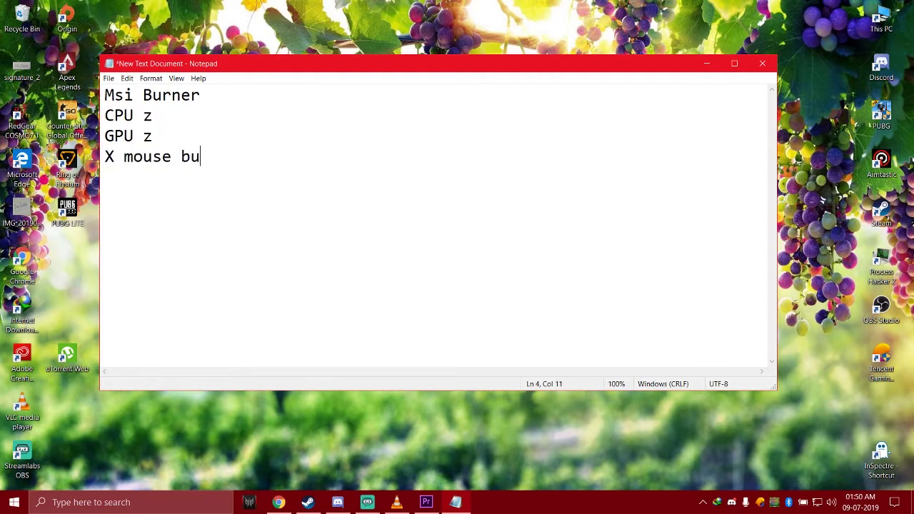
{"action": "type", "text": "tton"}
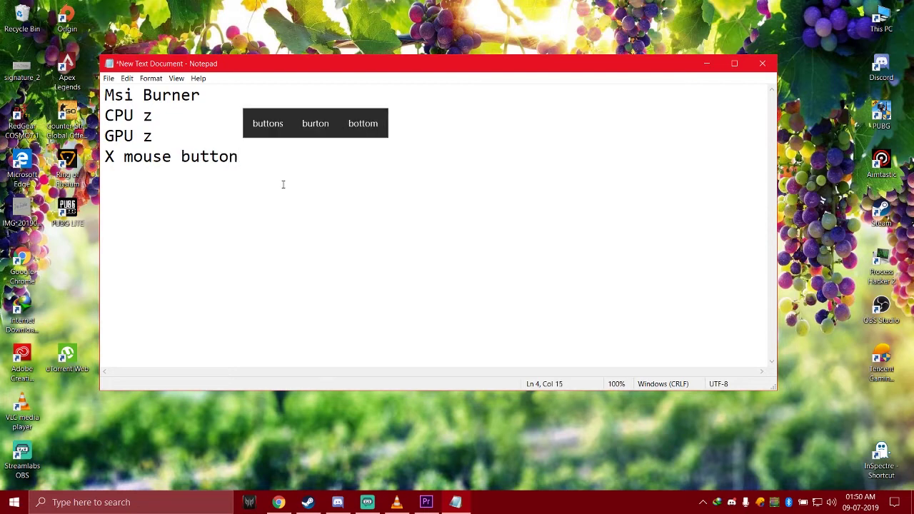
{"action": "key", "text": "Return"}
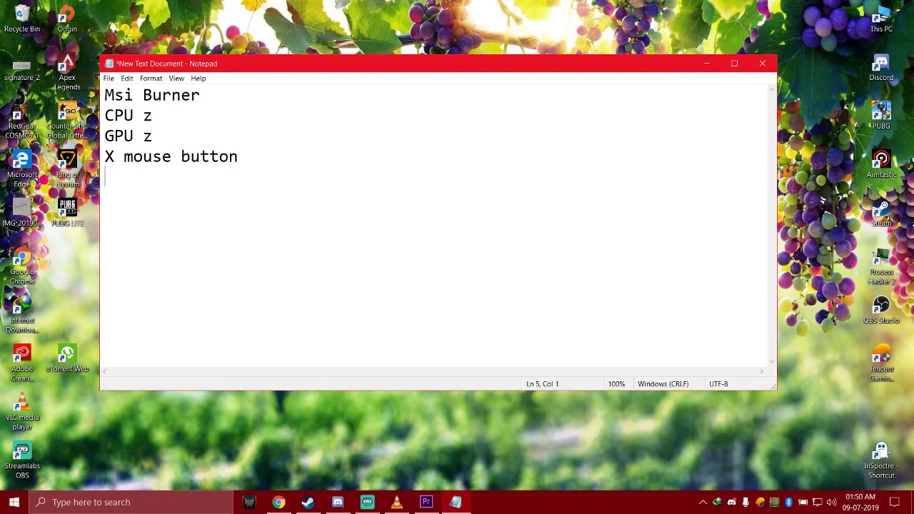
{"action": "type", "text": "VP"}
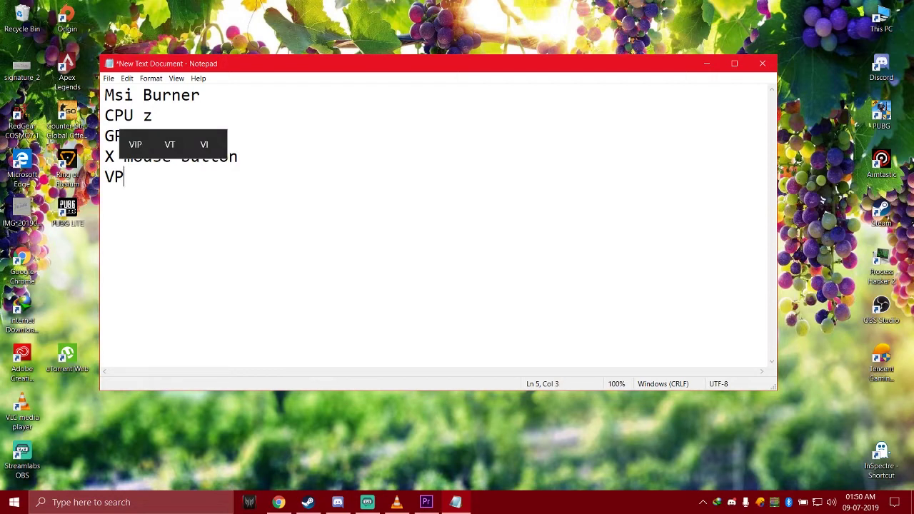
{"action": "type", "text": "N"}
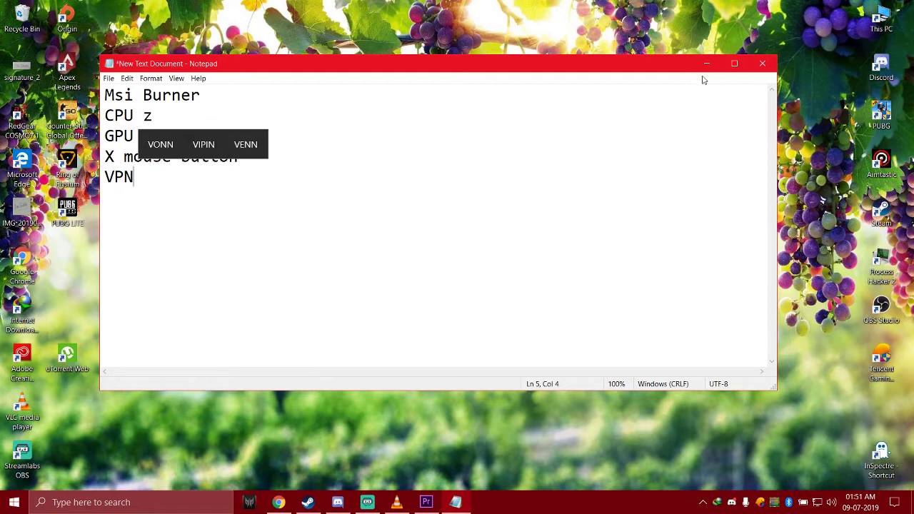
- Highlight the "X mouse button" line in the list and minimize the document window
{"action": "left_click_drag", "start_coordinate": [496, 70], "coordinate": [575, 57]}
{"action": "triple_click", "coordinate": [470, 137]}
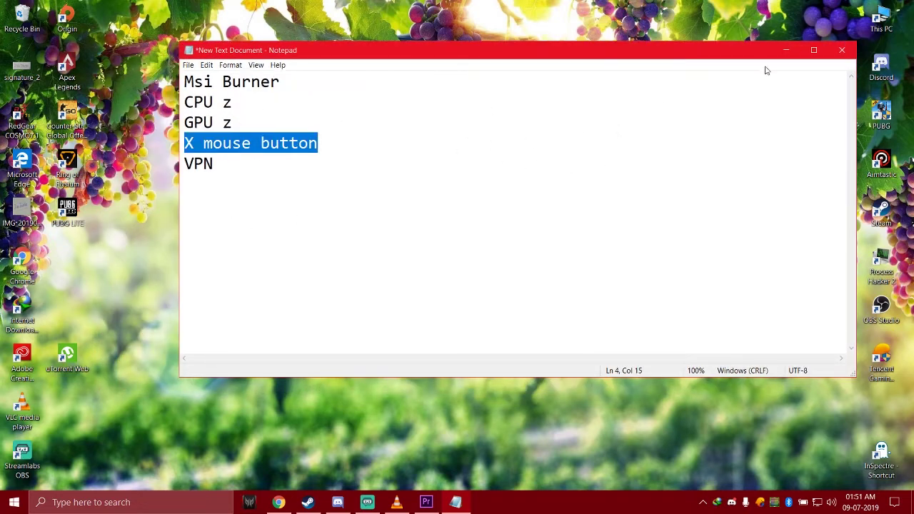
{"action": "left_click", "coordinate": [785, 50]}
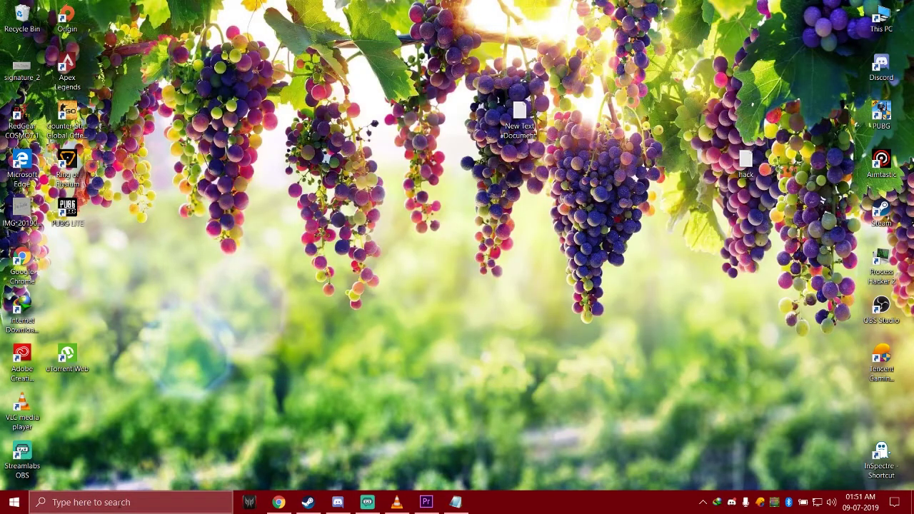
- Open the Windows Temp folder by running "temp" from the Run dialog
{"action": "left_click", "coordinate": [119, 502]}
{"action": "type", "text": "run"}
{"action": "key", "text": "Return"}
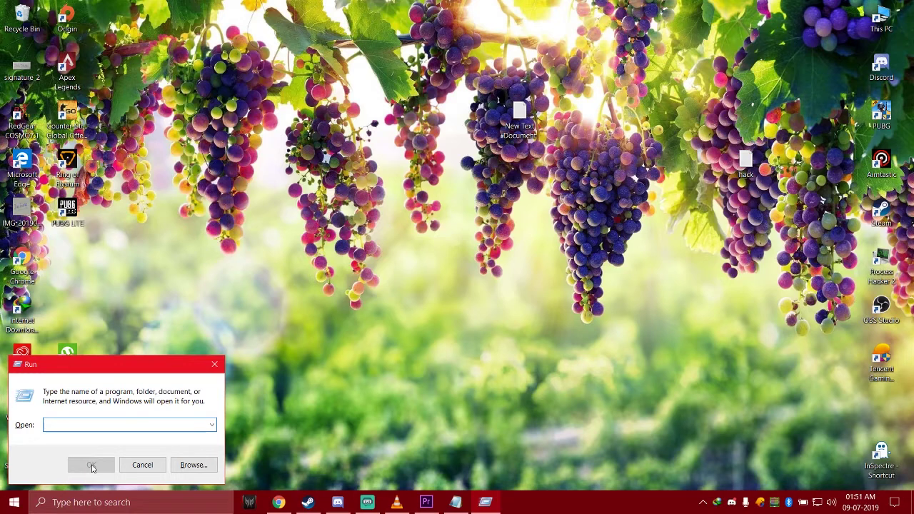
{"action": "type", "text": "temp"}
{"action": "key", "text": "Return"}
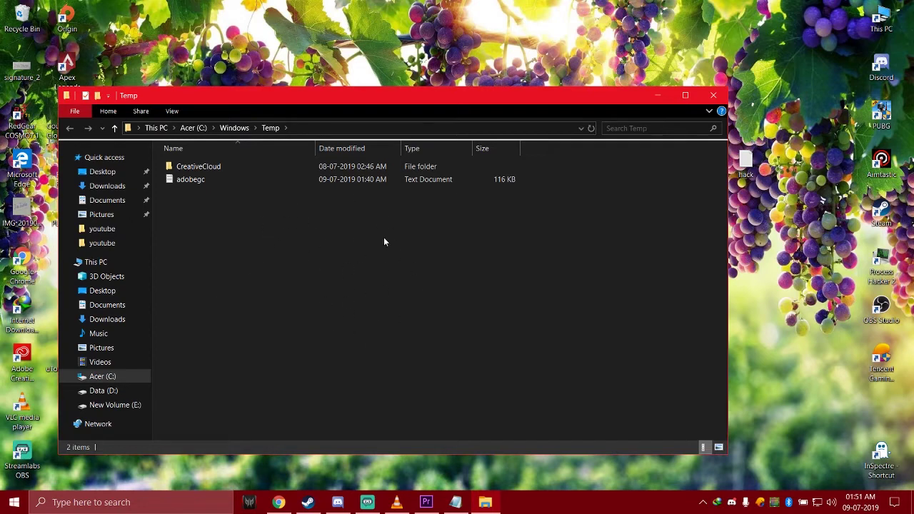
- Point out the items in the Temp folder by selecting them, and close the folder window
{"action": "left_click_drag", "start_coordinate": [305, 209], "coordinate": [302, 156]}
{"action": "left_click", "coordinate": [296, 221]}
{"action": "left_click", "coordinate": [713, 96]}
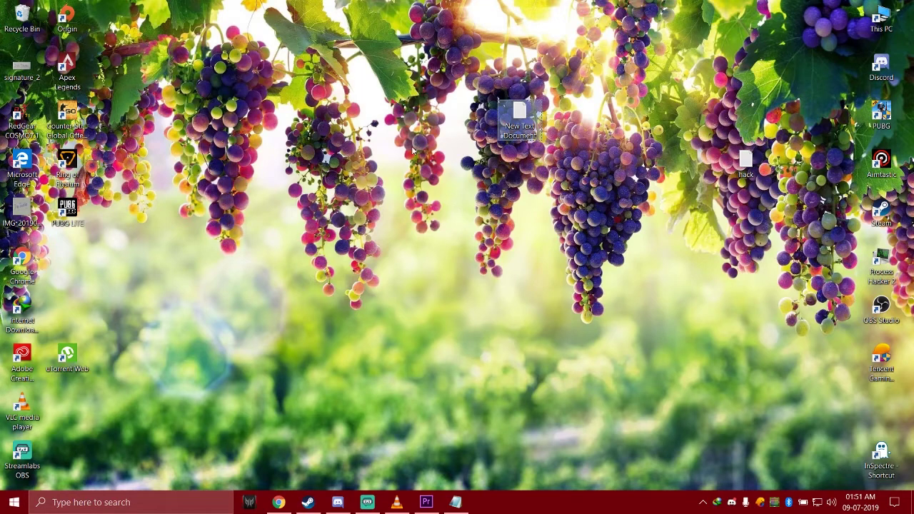
- Refresh the desktop
{"action": "right_click", "coordinate": [340, 115]}
{"action": "right_click", "coordinate": [345, 123]}
{"action": "right_click", "coordinate": [365, 125]}
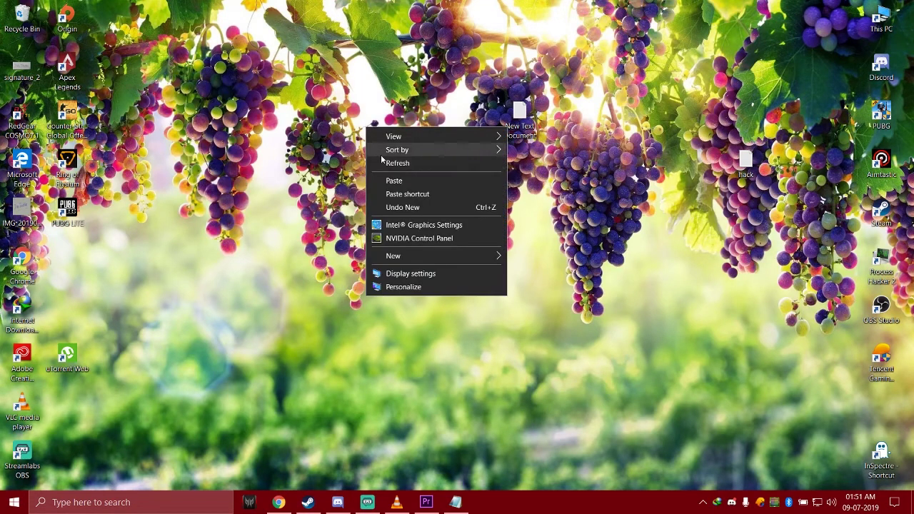
{"action": "left_click", "coordinate": [383, 163]}
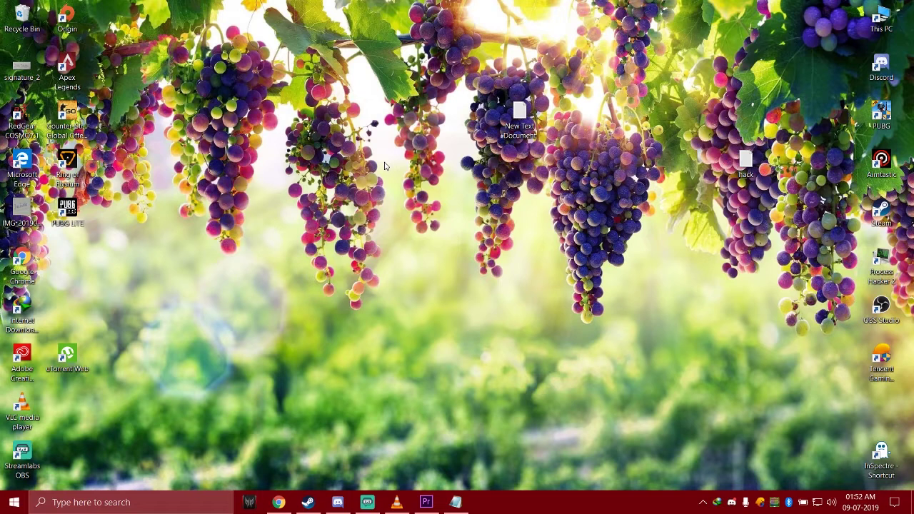
- Open the "hack" text document on the desktop to view the Discord link, and close it
{"action": "double_click", "coordinate": [755, 163]}
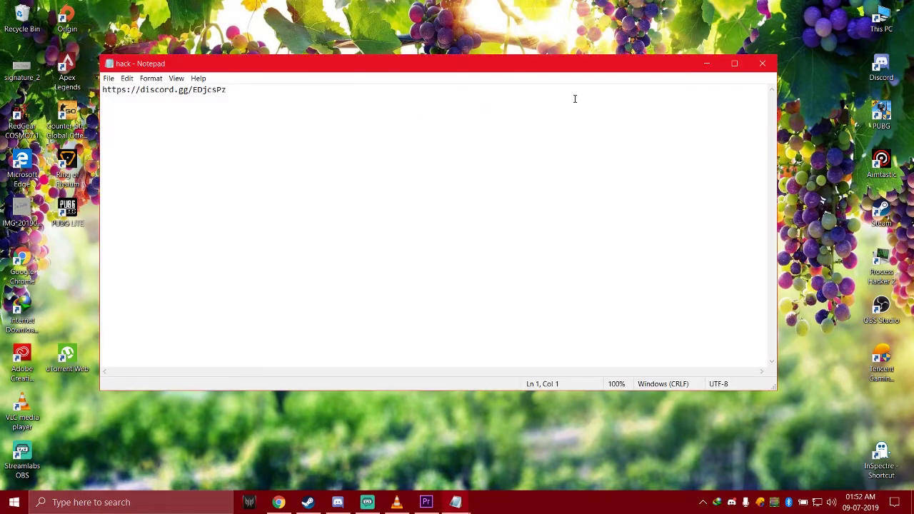
{"action": "left_click", "coordinate": [763, 63]}
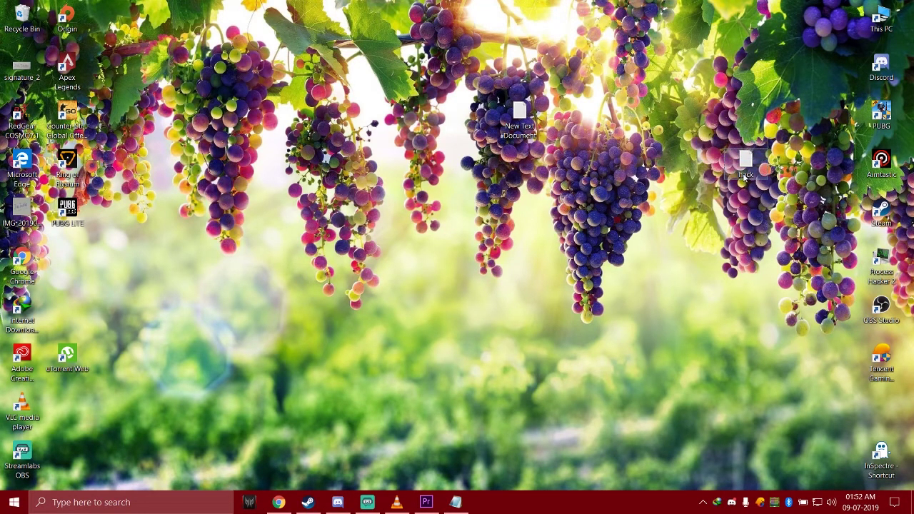
{"action": "left_click_drag", "start_coordinate": [865, 145], "coordinate": [742, 100]}
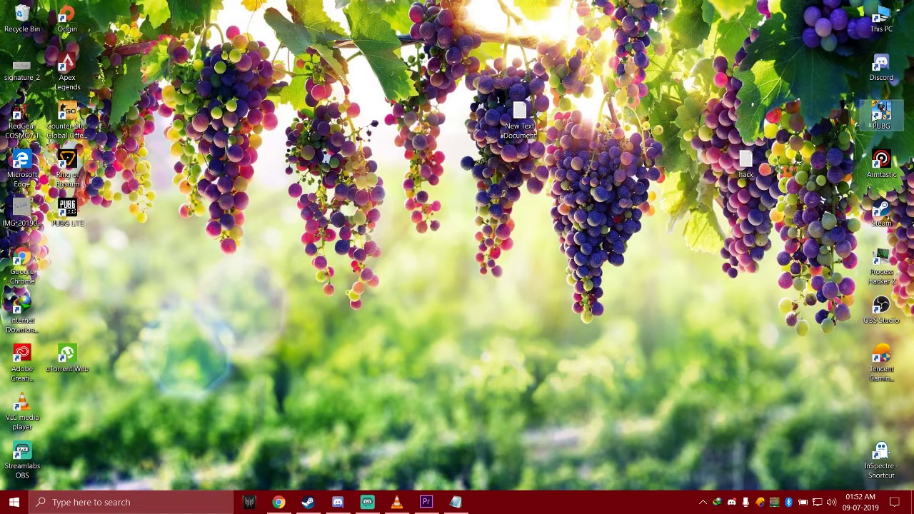
{"action": "left_click", "coordinate": [745, 164]}
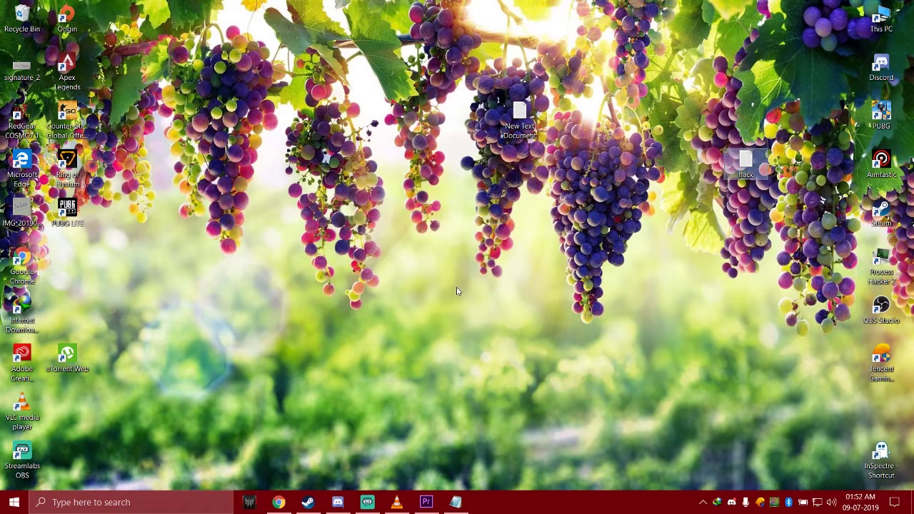
- Search Windows for "defe" and open Virus & threat protection
{"action": "left_click", "coordinate": [133, 502]}
{"action": "type", "text": "defe"}
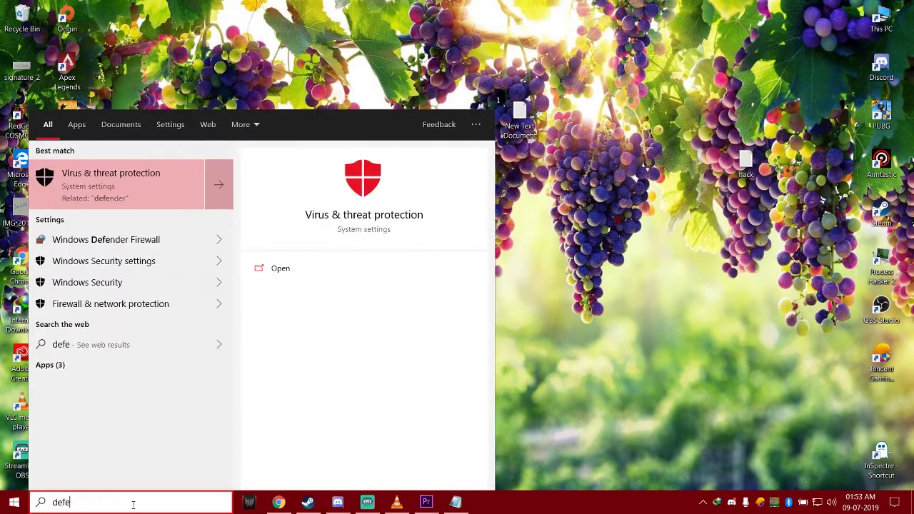
{"action": "key", "text": "Return"}
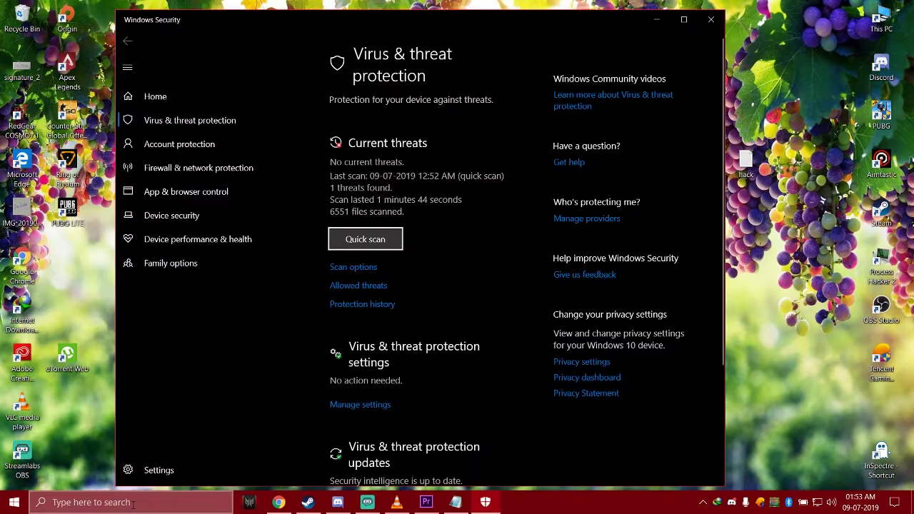
- Review the protection options in the Virus & threat protection settings and return to the desktop
{"action": "left_click", "coordinate": [347, 404]}
{"action": "scroll", "coordinate": [356, 238], "scroll_direction": "down", "scroll_amount": 3}
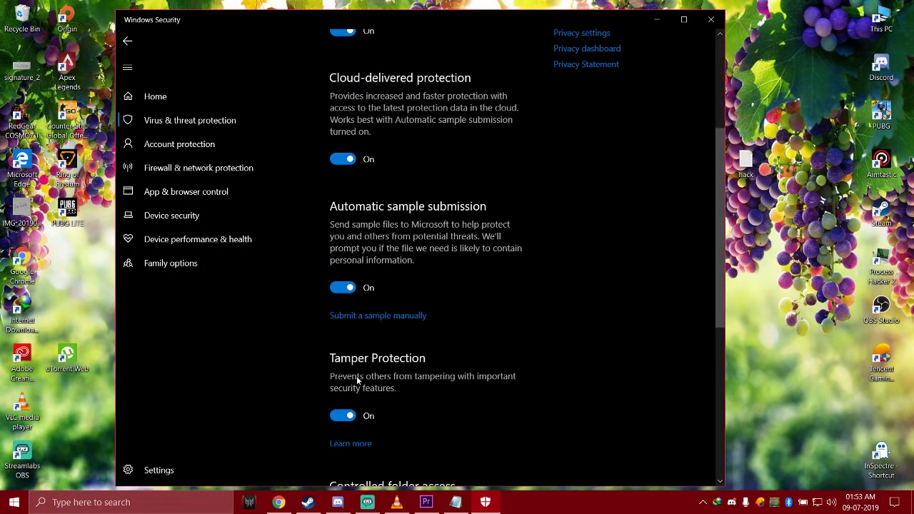
{"action": "scroll", "coordinate": [359, 377], "scroll_direction": "up", "scroll_amount": 3}
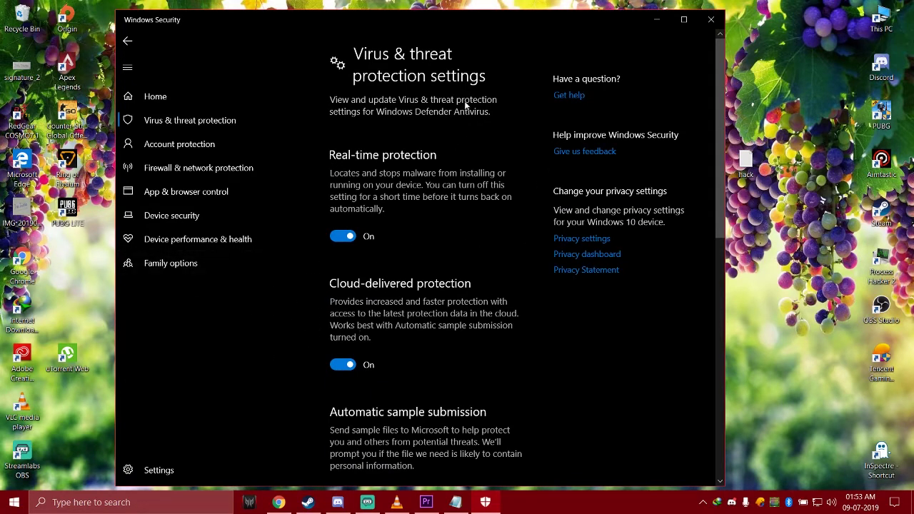
{"action": "key", "text": "super+d"}
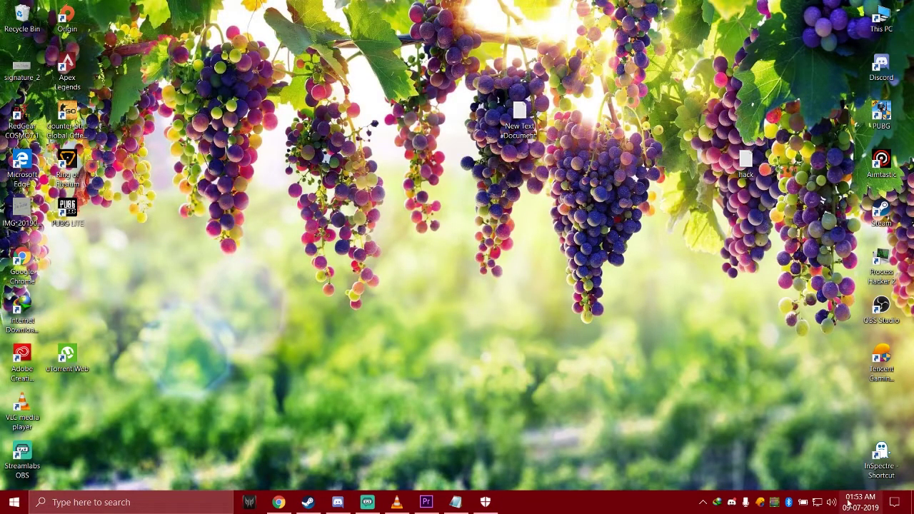
- Open the Date & time settings, check the automatic time and time zone options, and close the settings
{"action": "mouse_move", "coordinate": [858, 506]}
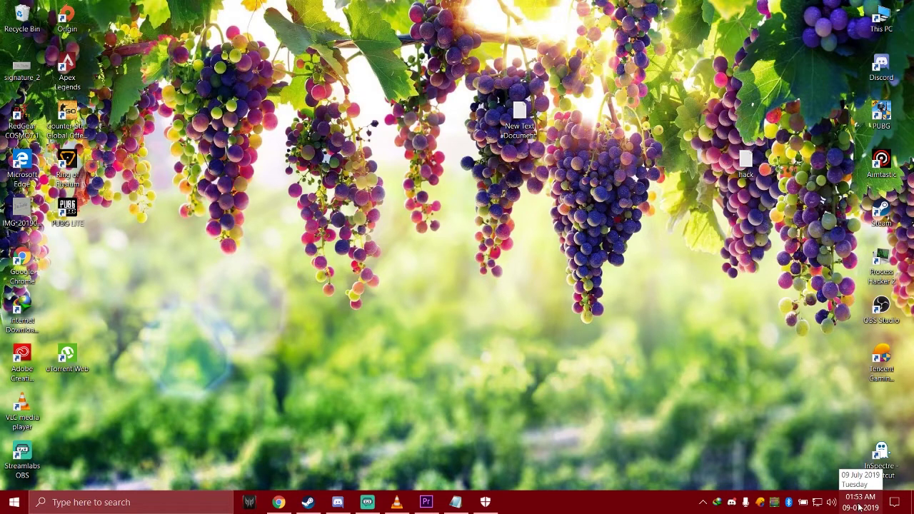
{"action": "right_click", "coordinate": [859, 505]}
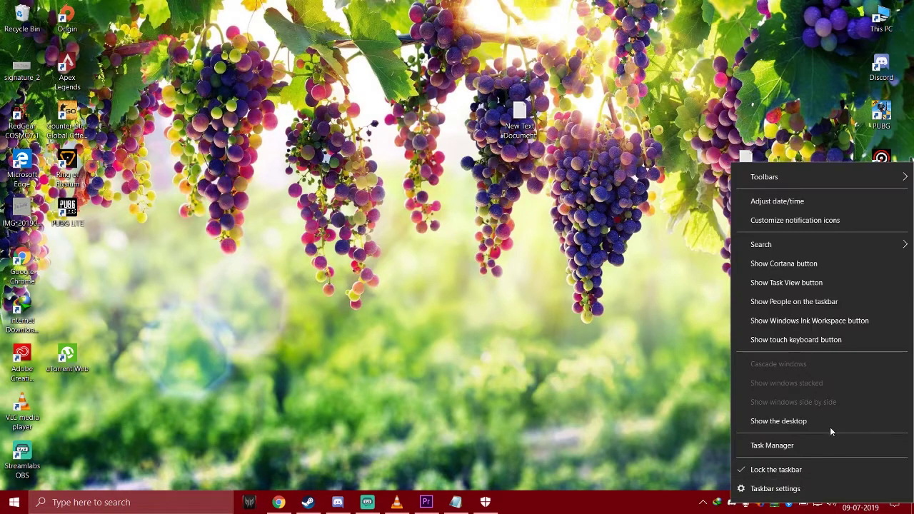
{"action": "left_click", "coordinate": [763, 201]}
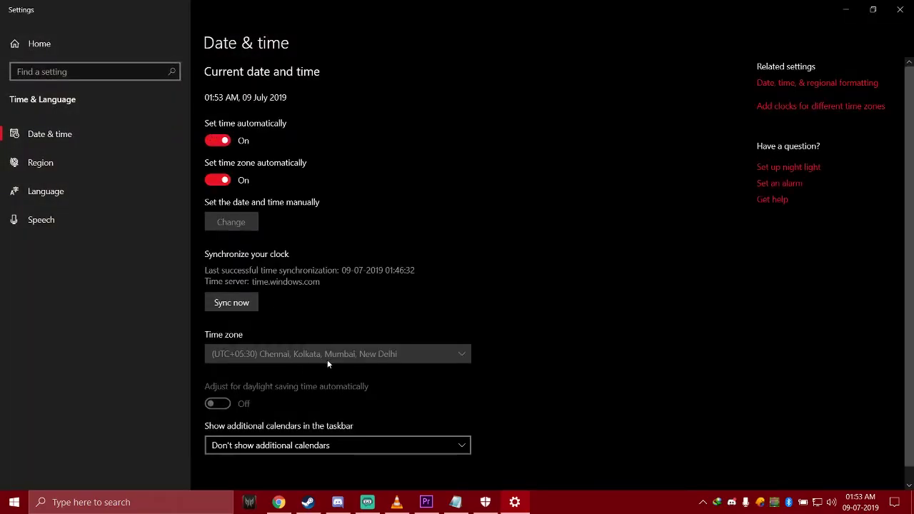
{"action": "left_click", "coordinate": [899, 10]}
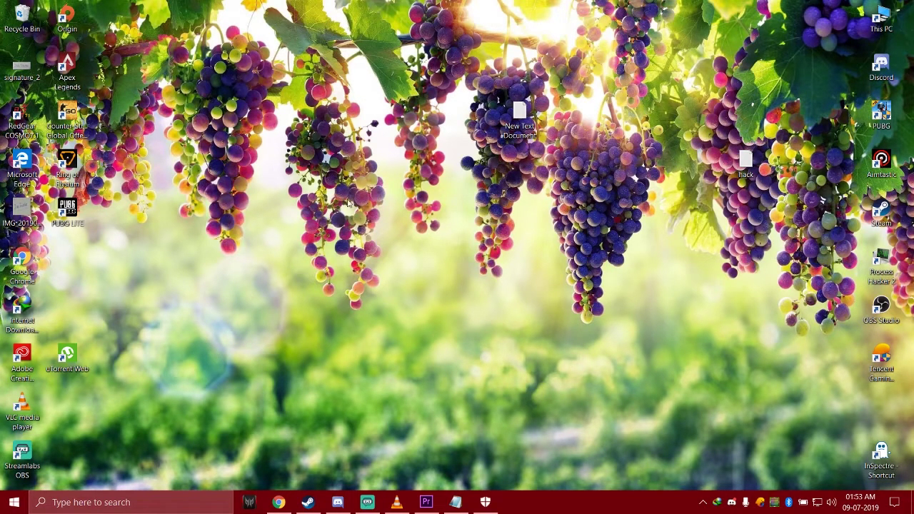
- Refresh the desktop and select the "hack" text document
{"action": "right_click", "coordinate": [346, 198]}
{"action": "left_click", "coordinate": [366, 235]}
{"action": "left_click", "coordinate": [743, 159]}
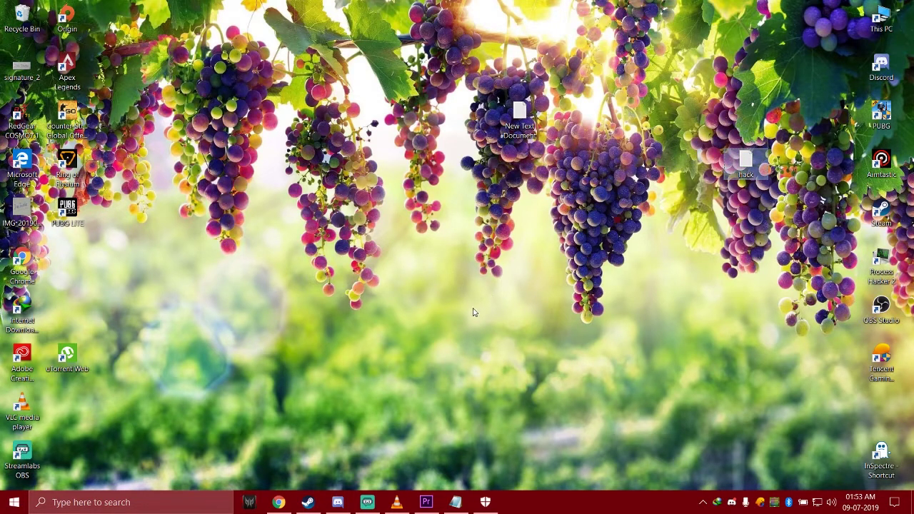
{"action": "left_click", "coordinate": [114, 502]}
{"action": "left_click", "coordinate": [606, 287]}
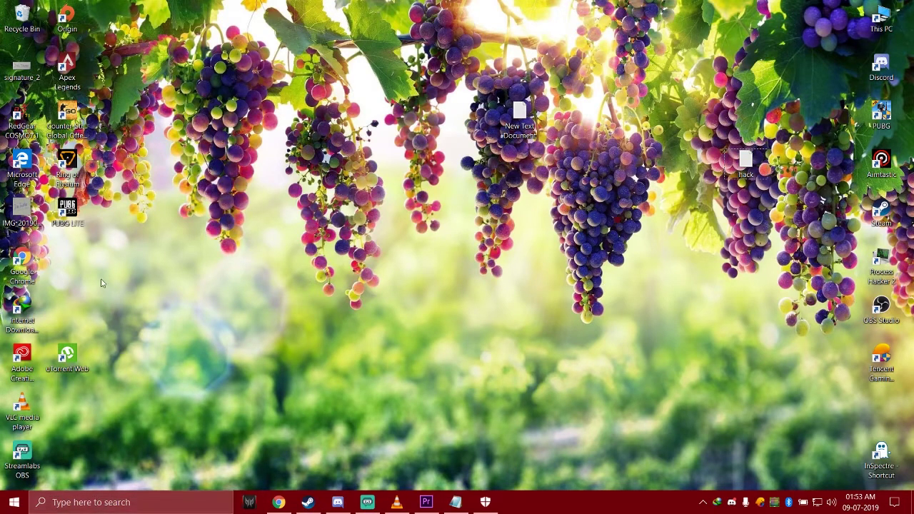
{"action": "left_click", "coordinate": [881, 114]}
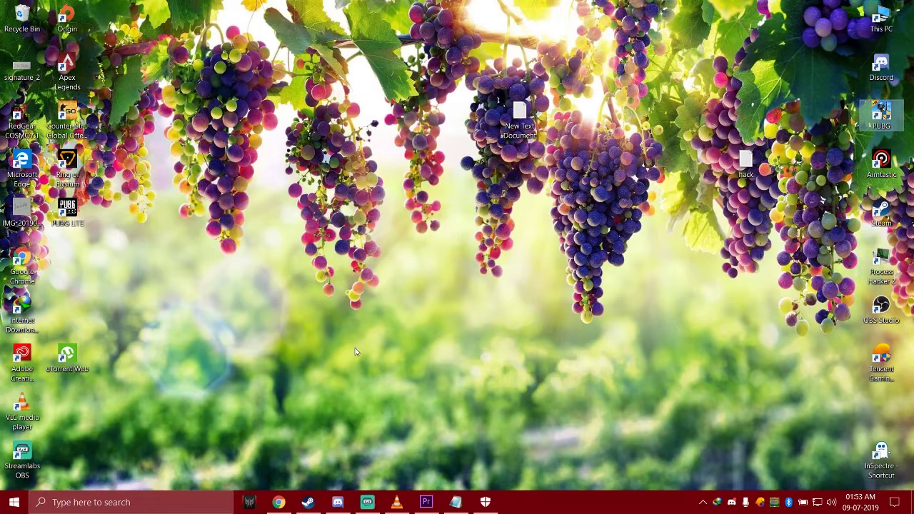
{"action": "left_click", "coordinate": [158, 503]}
{"action": "left_click", "coordinate": [603, 334]}
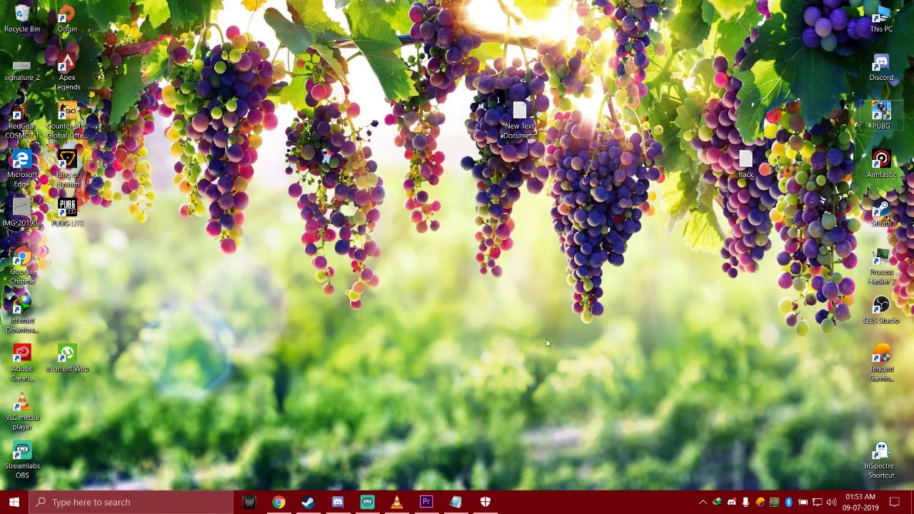
- Reopen the "hack" text document for a brief look and close it
{"action": "double_click", "coordinate": [750, 165]}
{"action": "left_click", "coordinate": [763, 62]}
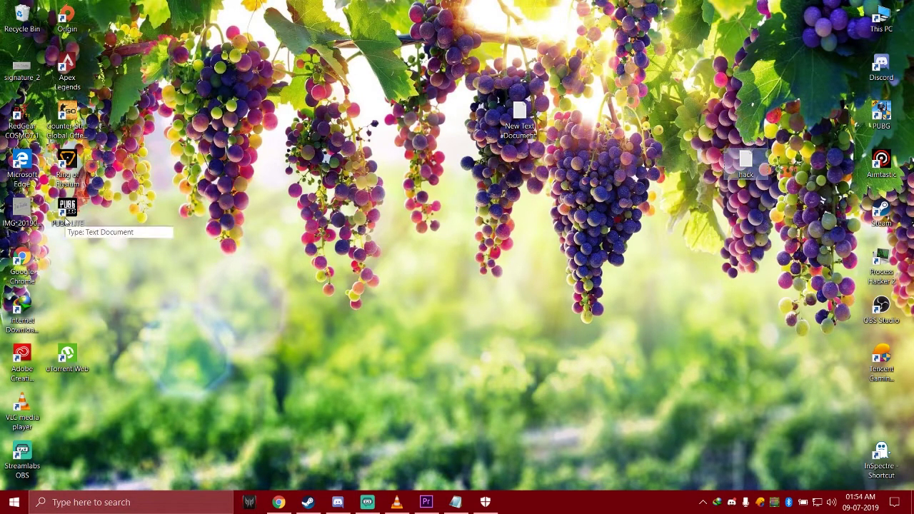
{"action": "left_click", "coordinate": [66, 222]}
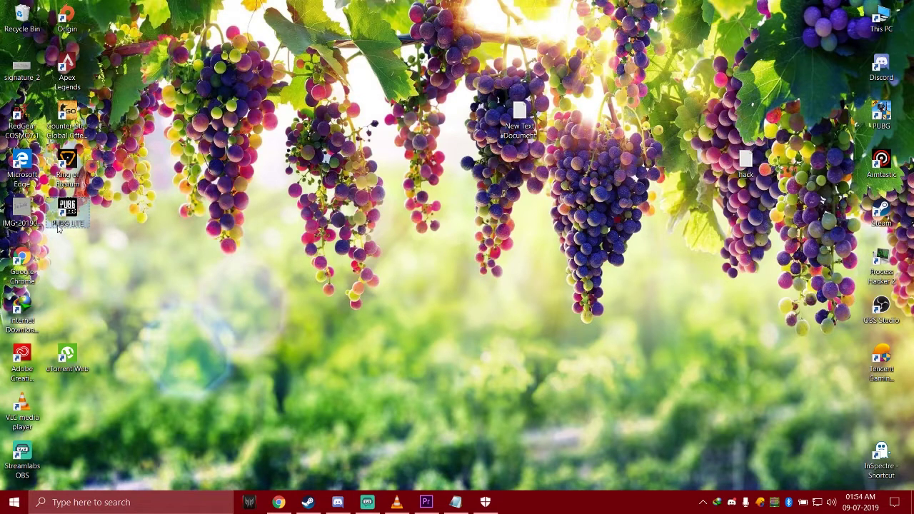
{"action": "left_click", "coordinate": [863, 123]}
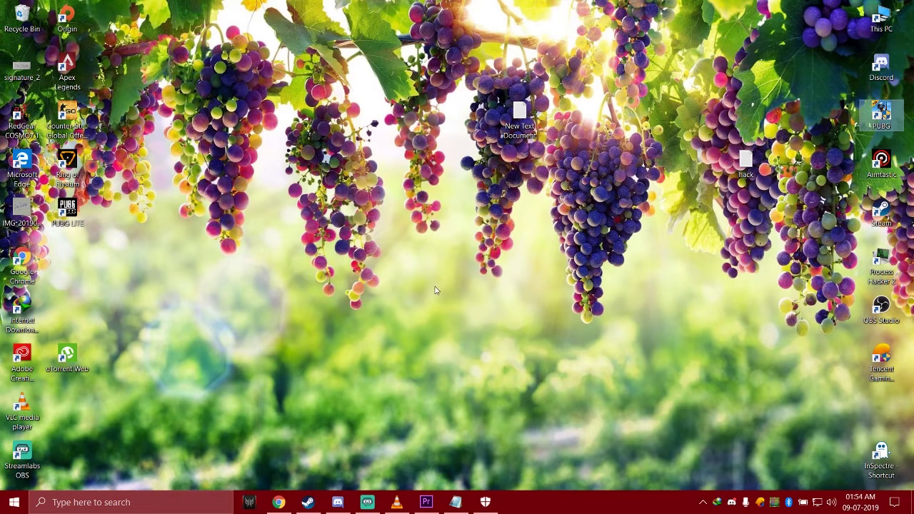
{"action": "left_click", "coordinate": [67, 215]}
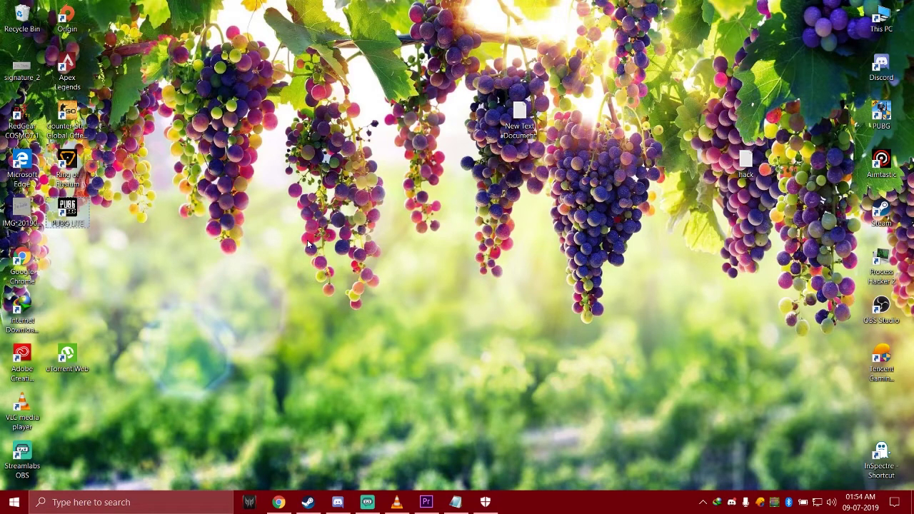
{"action": "left_click_drag", "start_coordinate": [274, 171], "coordinate": [674, 339]}
- Search Windows for "fire", open Windows Defender Firewall's allowed apps list and unlock its settings for changes
{"action": "left_click", "coordinate": [128, 504]}
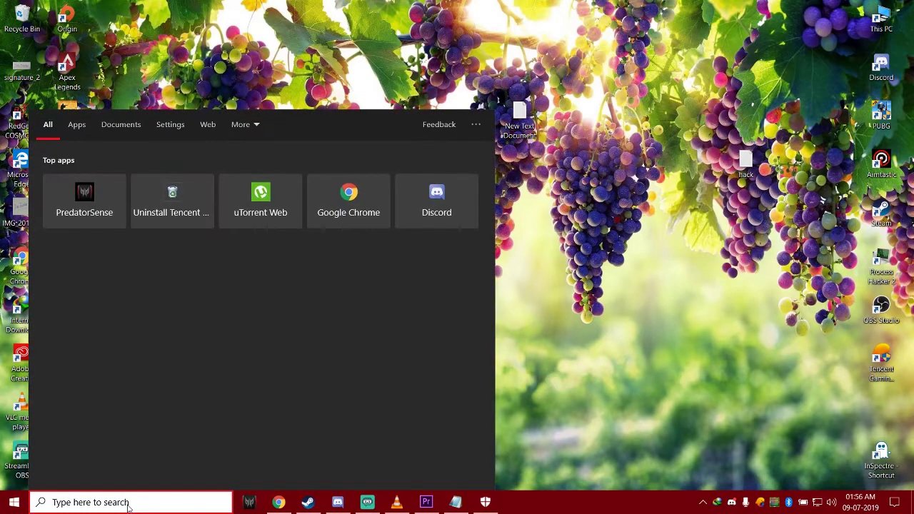
{"action": "type", "text": "fire"}
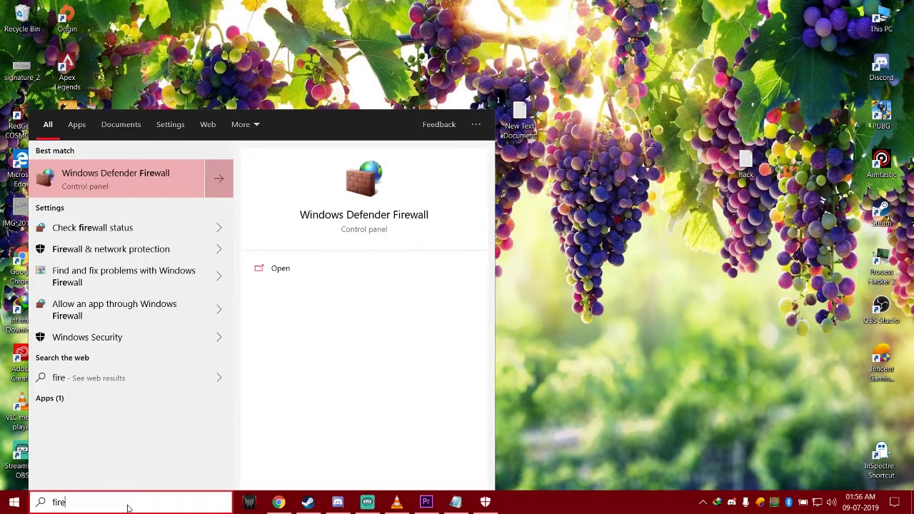
{"action": "left_click", "coordinate": [87, 185]}
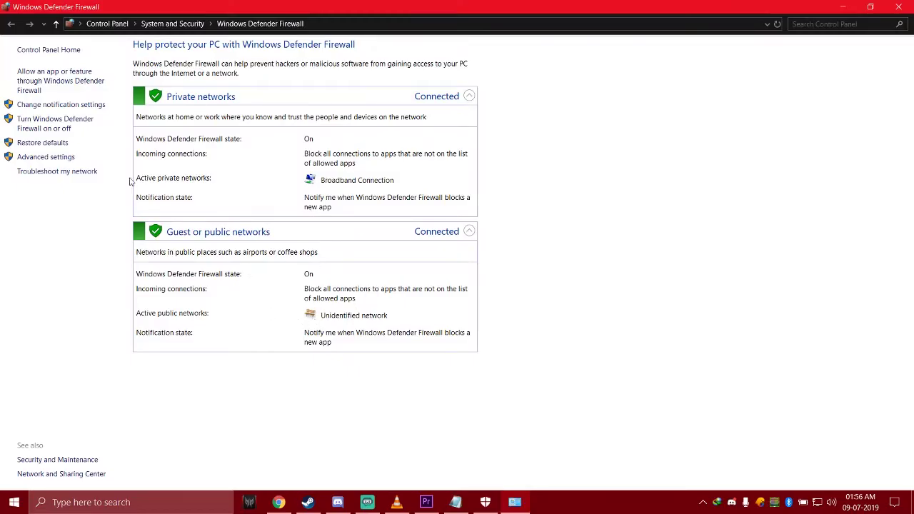
{"action": "left_click", "coordinate": [46, 81]}
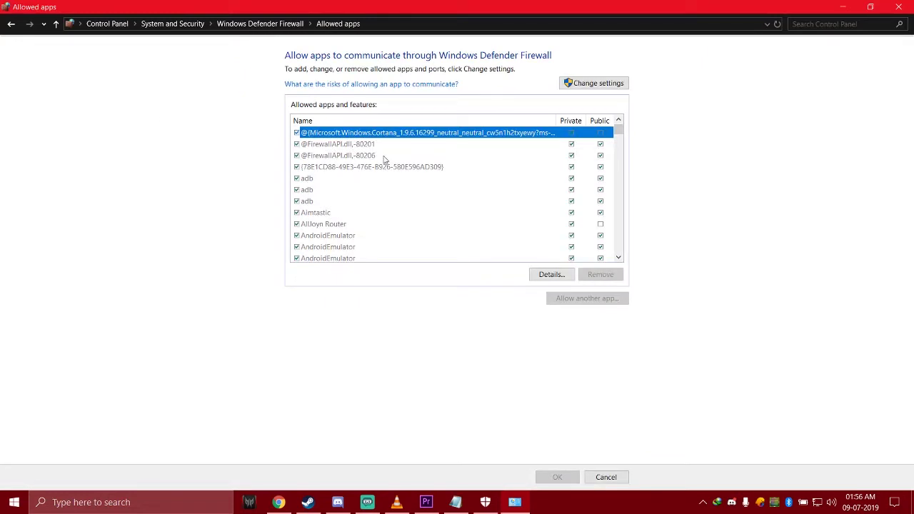
{"action": "left_click", "coordinate": [581, 87]}
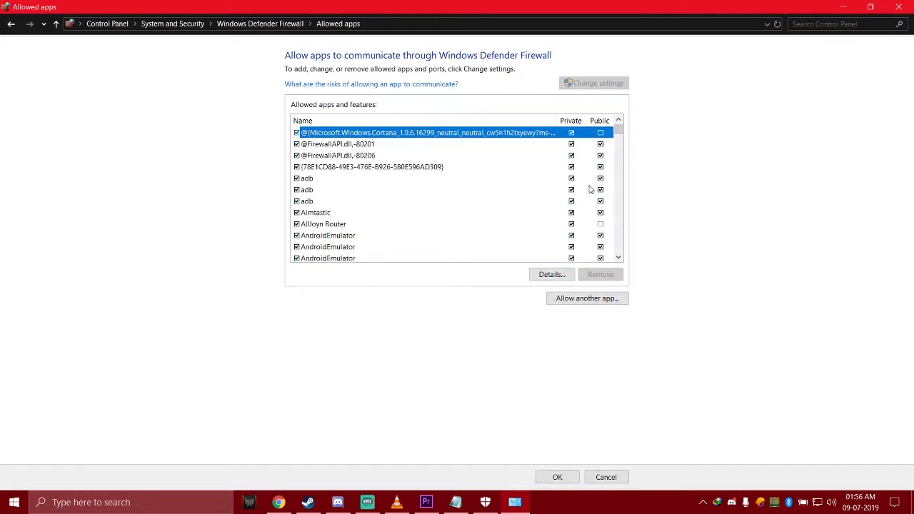
- Browse the PUBGLite folder for another app to allow, select Launcher and LauncherAgent in turn, and cancel without adding either
{"action": "left_click", "coordinate": [587, 297]}
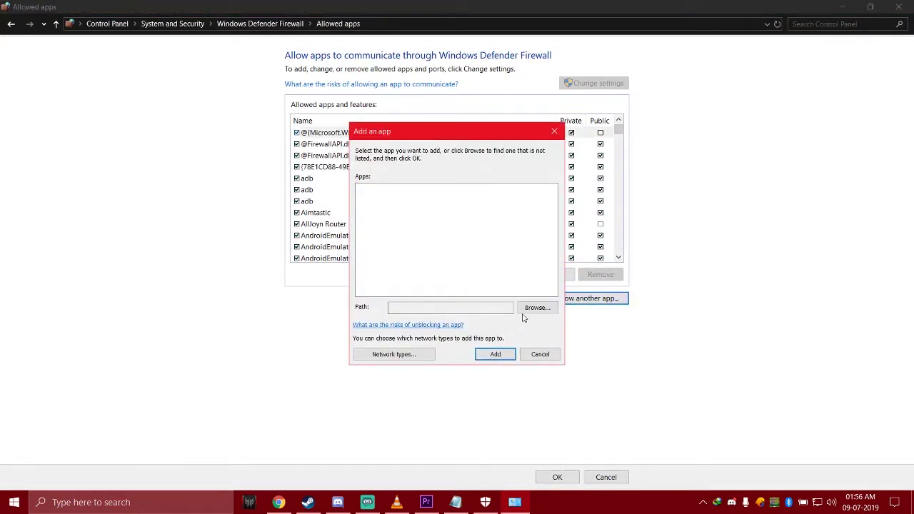
{"action": "left_click", "coordinate": [534, 309]}
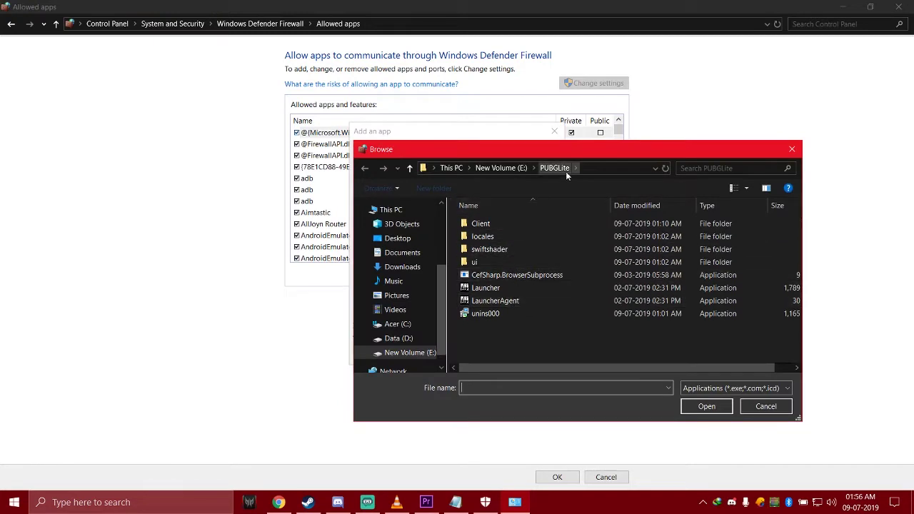
{"action": "left_click", "coordinate": [496, 288]}
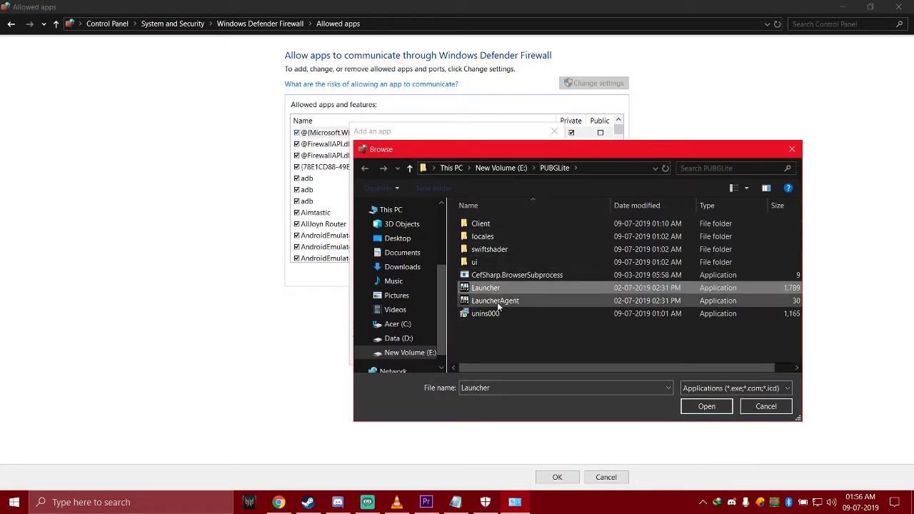
{"action": "left_click", "coordinate": [499, 303]}
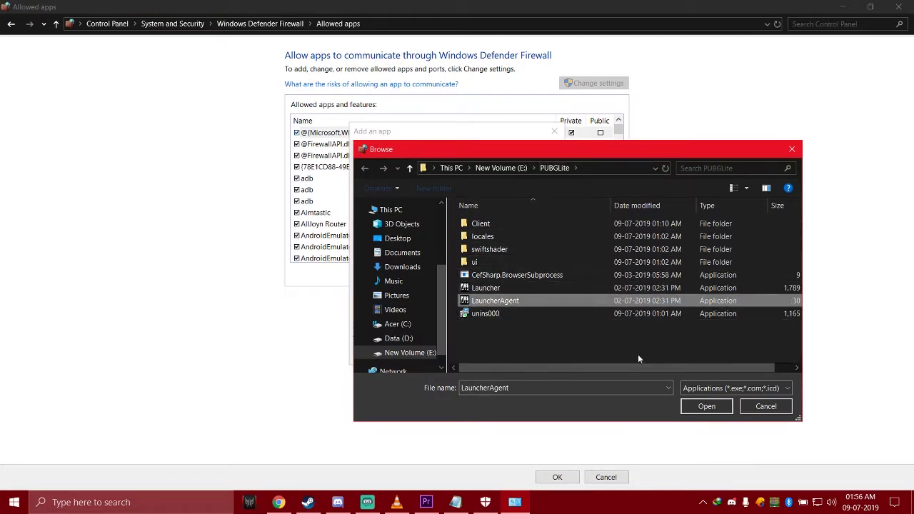
{"action": "left_click", "coordinate": [789, 406]}
{"action": "left_click", "coordinate": [541, 355]}
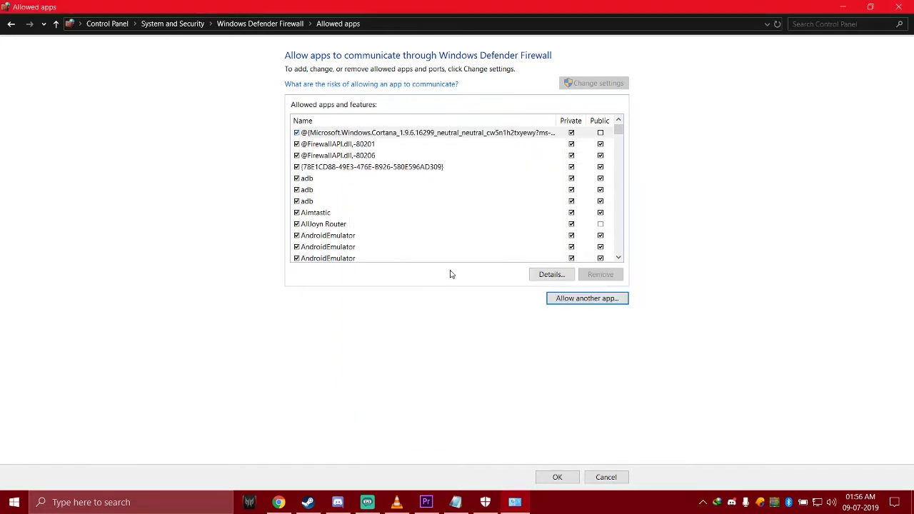
- Find the PUBG Launcher and PUBG Lite entries in the firewall's allowed apps list and close the window
{"action": "scroll", "coordinate": [340, 201], "scroll_direction": "down", "scroll_amount": 20}
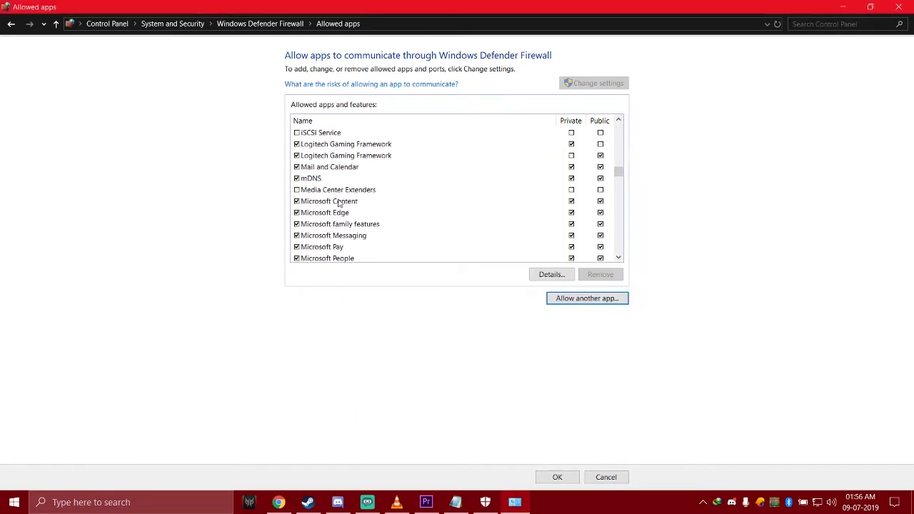
{"action": "scroll", "coordinate": [339, 202], "scroll_direction": "down", "scroll_amount": 6}
{"action": "scroll", "coordinate": [338, 202], "scroll_direction": "up", "scroll_amount": 1}
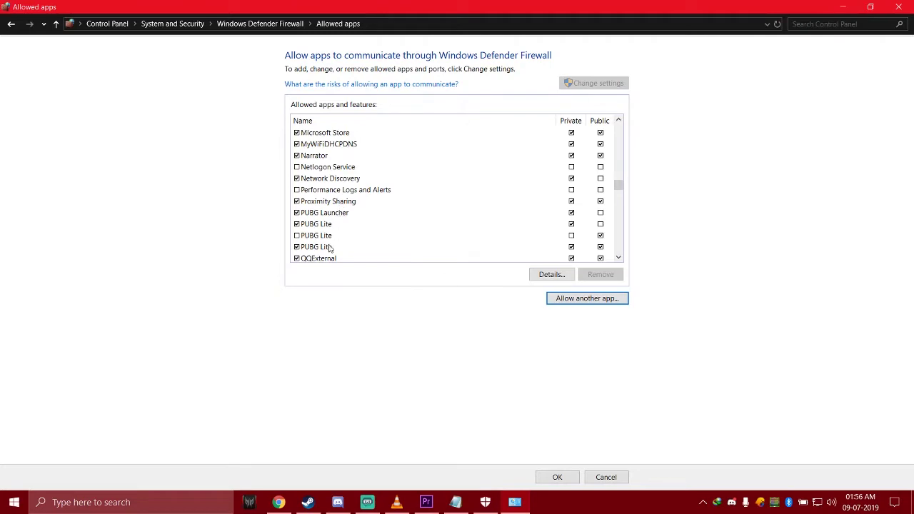
{"action": "left_click", "coordinate": [898, 8]}
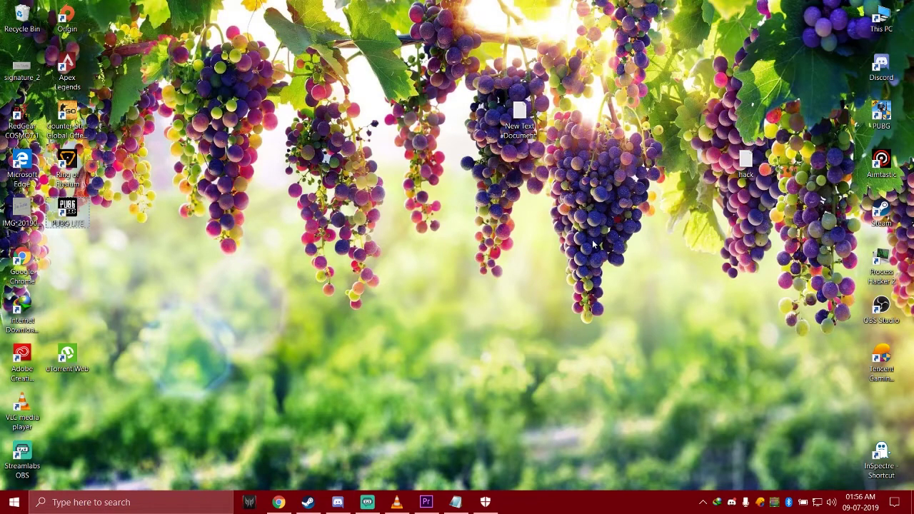
- Search Windows for "run", open the Run dialog, dismiss it and refresh the desktop
{"action": "left_click", "coordinate": [174, 508]}
{"action": "type", "text": "run"}
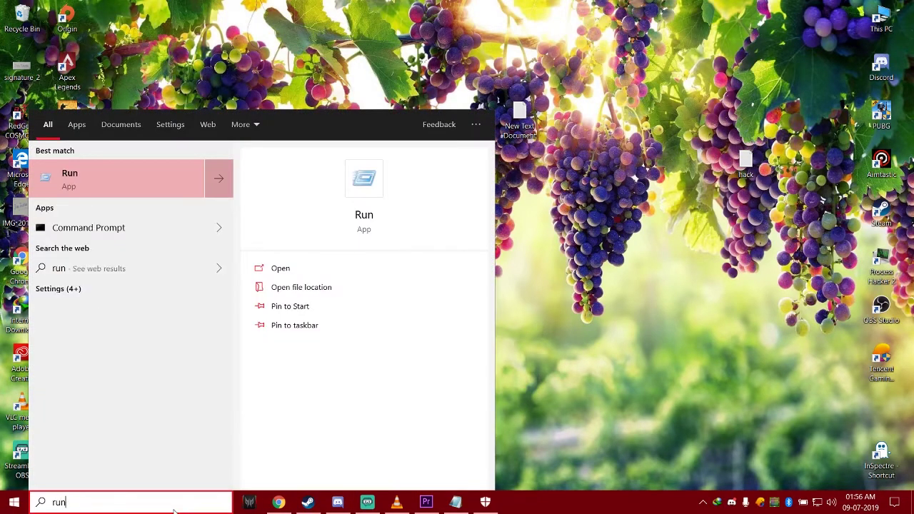
{"action": "key", "text": "Return"}
{"action": "left_click", "coordinate": [147, 464]}
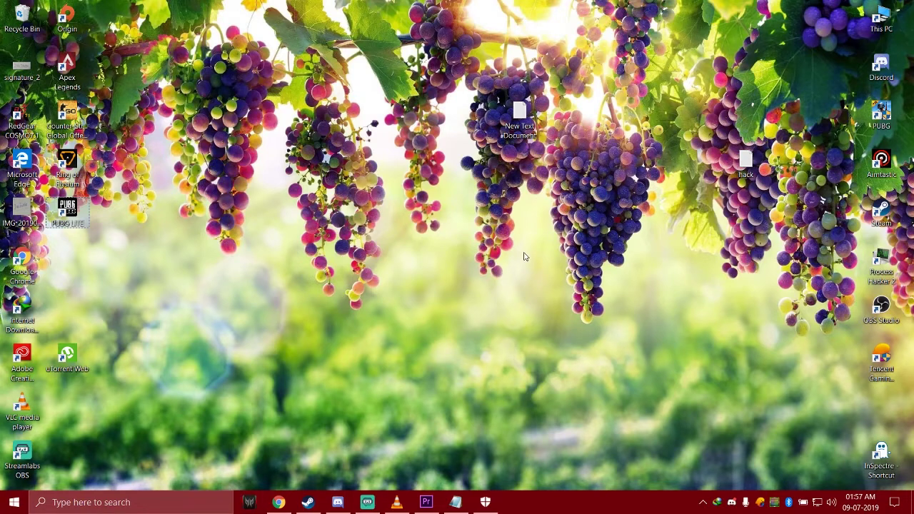
{"action": "right_click", "coordinate": [529, 226]}
{"action": "left_click", "coordinate": [555, 263]}
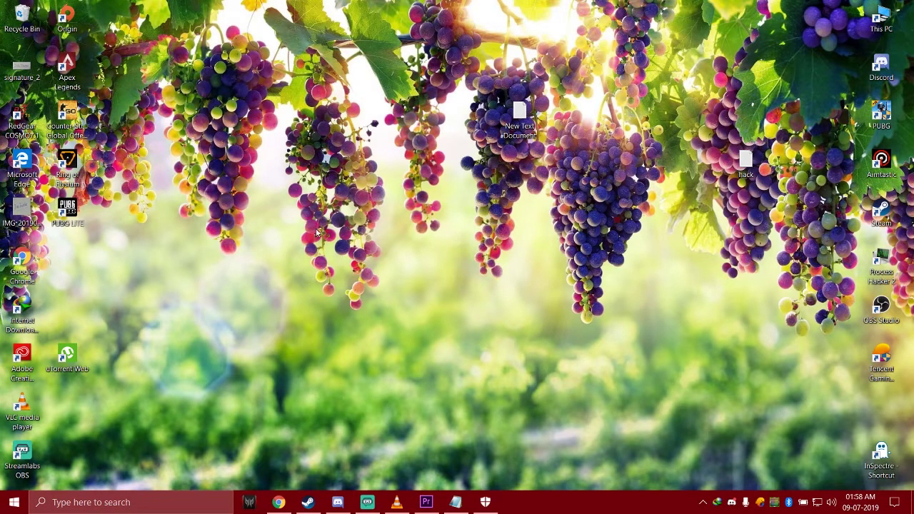
- Switch to Chrome, open the PUBG LITE "Submit a ticket" form, and check the Issue options without choosing one
{"action": "left_click", "coordinate": [278, 502]}
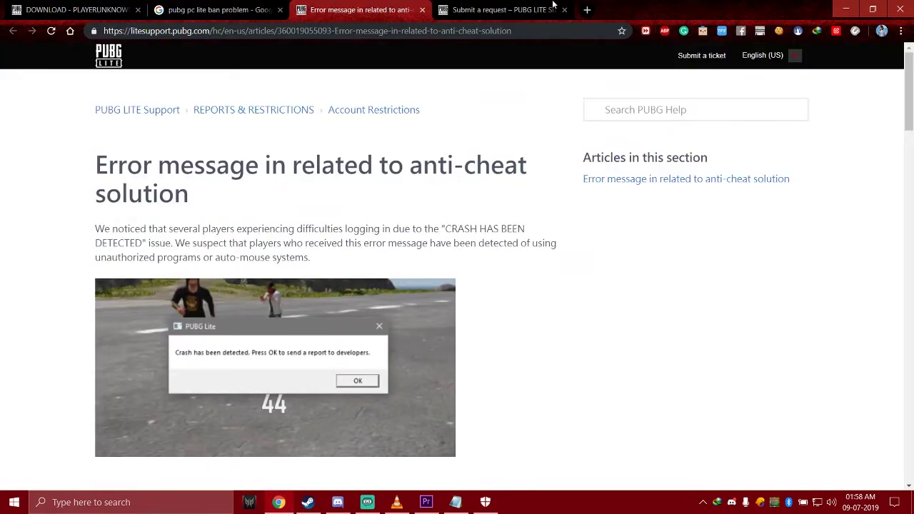
{"action": "left_click", "coordinate": [481, 10]}
{"action": "scroll", "coordinate": [464, 193], "scroll_direction": "up", "scroll_amount": 3}
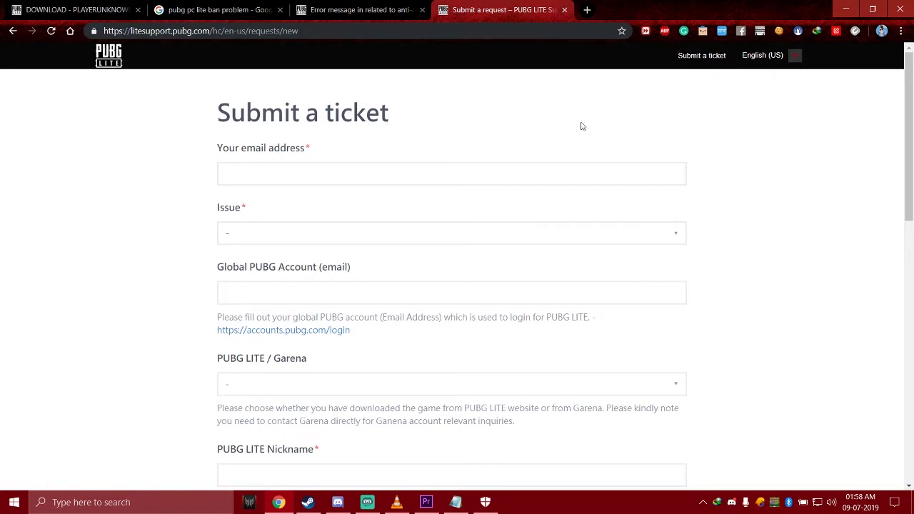
{"action": "scroll", "coordinate": [412, 165], "scroll_direction": "down", "scroll_amount": 1}
{"action": "scroll", "coordinate": [439, 170], "scroll_direction": "up", "scroll_amount": 1}
{"action": "left_click", "coordinate": [306, 175]}
{"action": "left_click", "coordinate": [297, 241]}
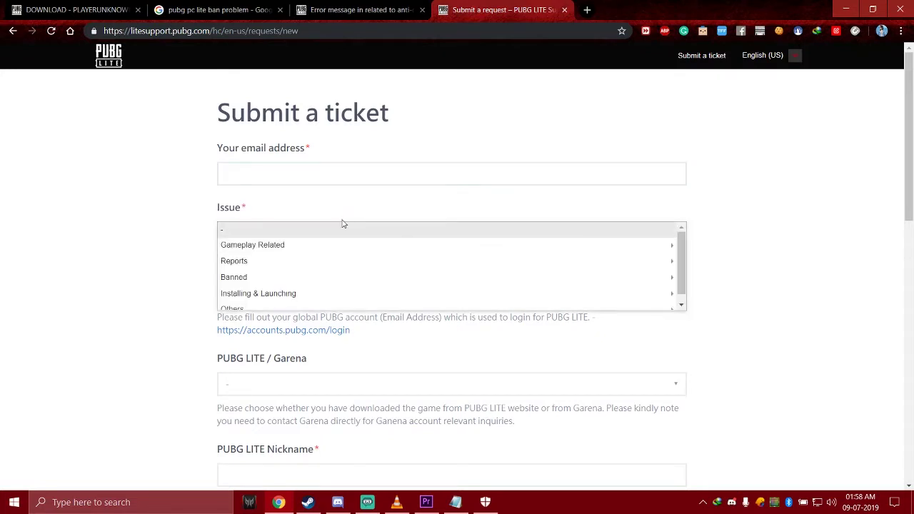
{"action": "left_click", "coordinate": [267, 227]}
- Review the remaining ticket fields, including nickname, subject, description and attachments, and minimize the browser
{"action": "scroll", "coordinate": [306, 261], "scroll_direction": "down", "scroll_amount": 1}
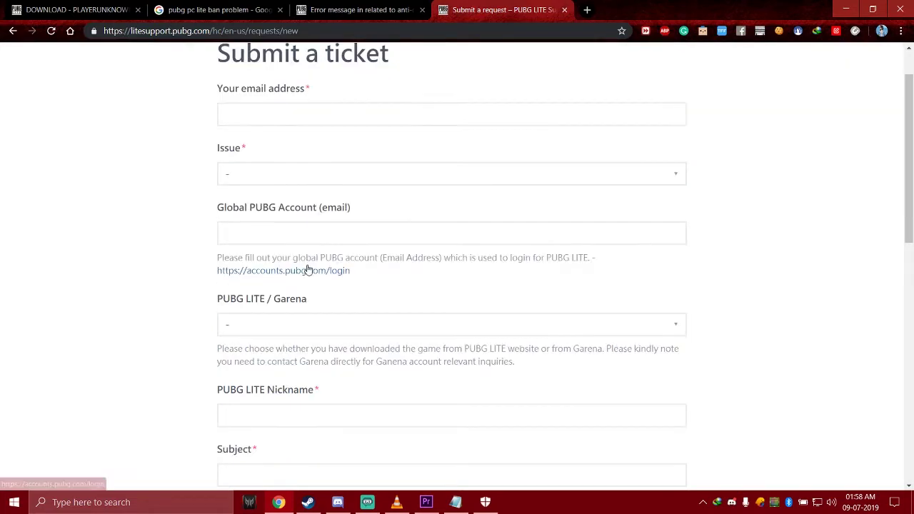
{"action": "scroll", "coordinate": [338, 310], "scroll_direction": "down", "scroll_amount": 4}
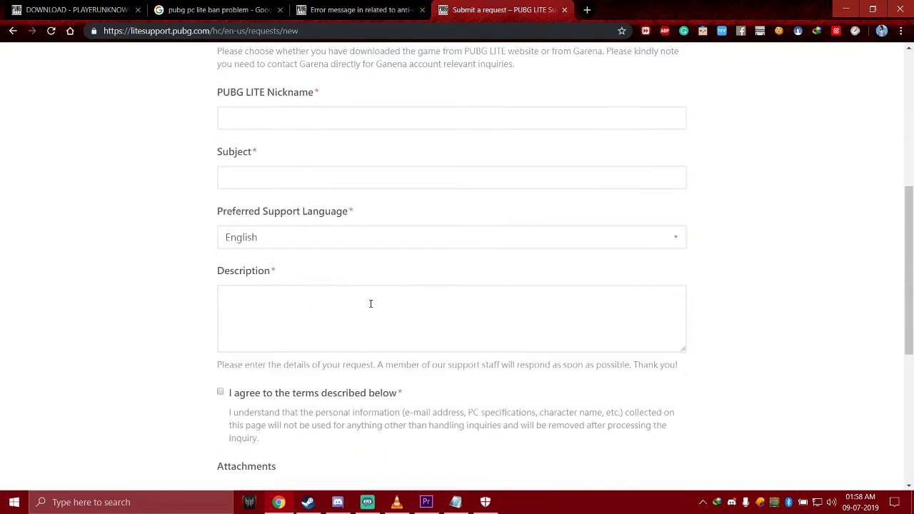
{"action": "scroll", "coordinate": [383, 388], "scroll_direction": "down", "scroll_amount": 2}
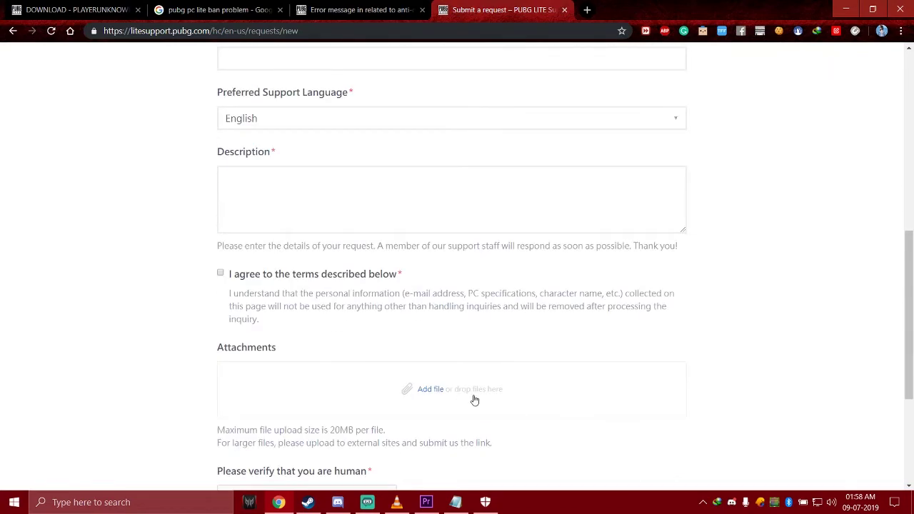
{"action": "scroll", "coordinate": [474, 398], "scroll_direction": "down", "scroll_amount": 3}
{"action": "scroll", "coordinate": [471, 278], "scroll_direction": "up", "scroll_amount": 9}
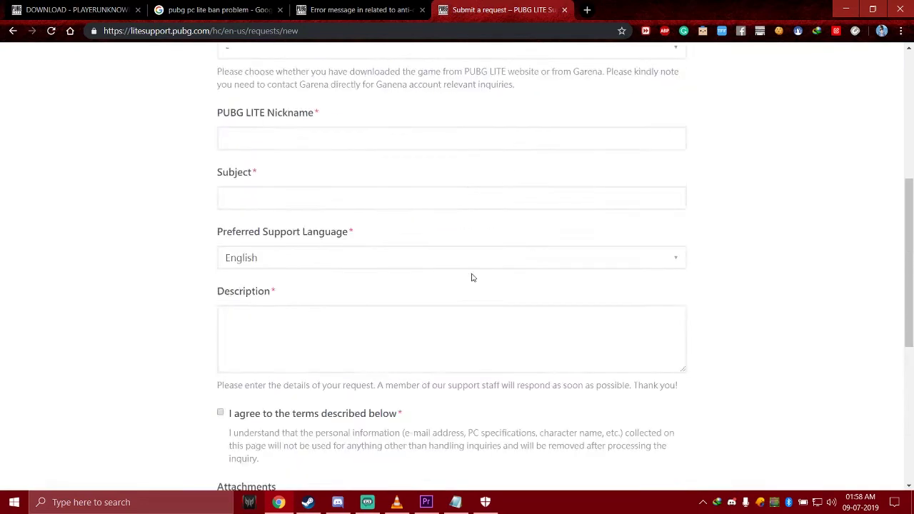
{"action": "scroll", "coordinate": [485, 214], "scroll_direction": "up", "scroll_amount": 1}
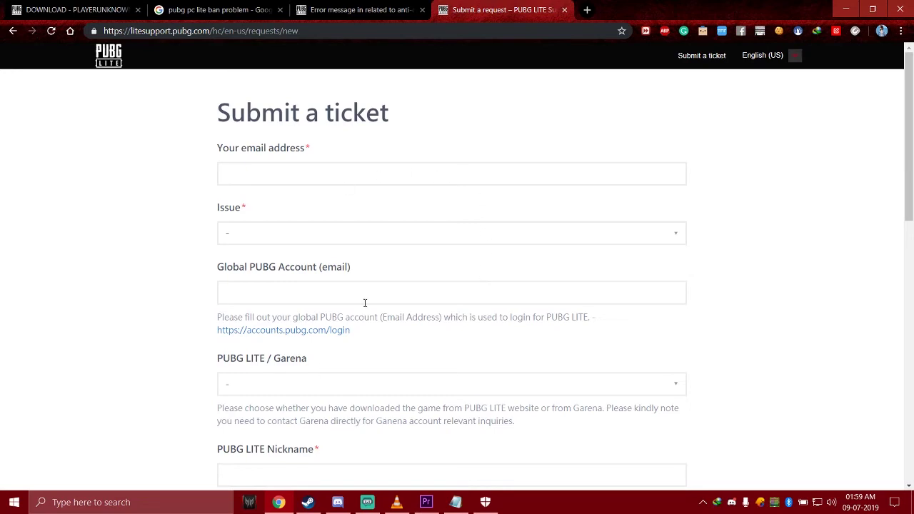
{"action": "scroll", "coordinate": [447, 335], "scroll_direction": "down", "scroll_amount": 6}
{"action": "scroll", "coordinate": [447, 334], "scroll_direction": "up", "scroll_amount": 6}
{"action": "left_click", "coordinate": [846, 9]}
{"action": "right_click", "coordinate": [438, 146]}
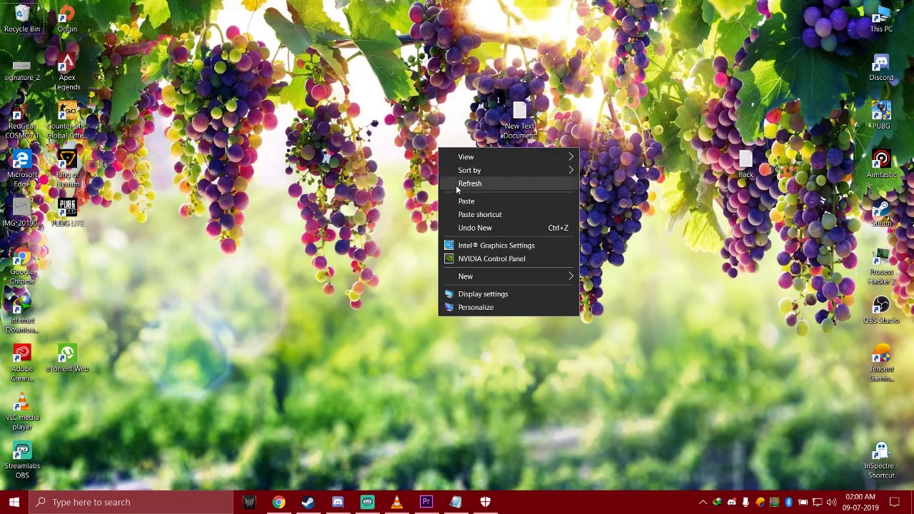
{"action": "right_click", "coordinate": [406, 155]}
{"action": "left_click", "coordinate": [431, 199]}
{"action": "right_click", "coordinate": [408, 158]}
{"action": "left_click", "coordinate": [433, 199]}
{"action": "right_click", "coordinate": [417, 157]}
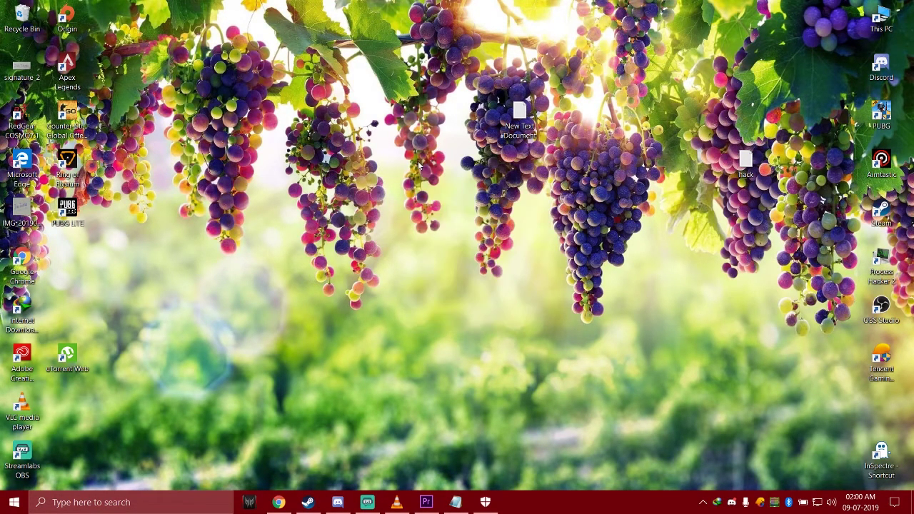
{"action": "left_click", "coordinate": [442, 191]}
{"action": "right_click", "coordinate": [424, 154]}
{"action": "left_click", "coordinate": [446, 190]}
{"action": "right_click", "coordinate": [438, 163]}
{"action": "left_click", "coordinate": [456, 200]}
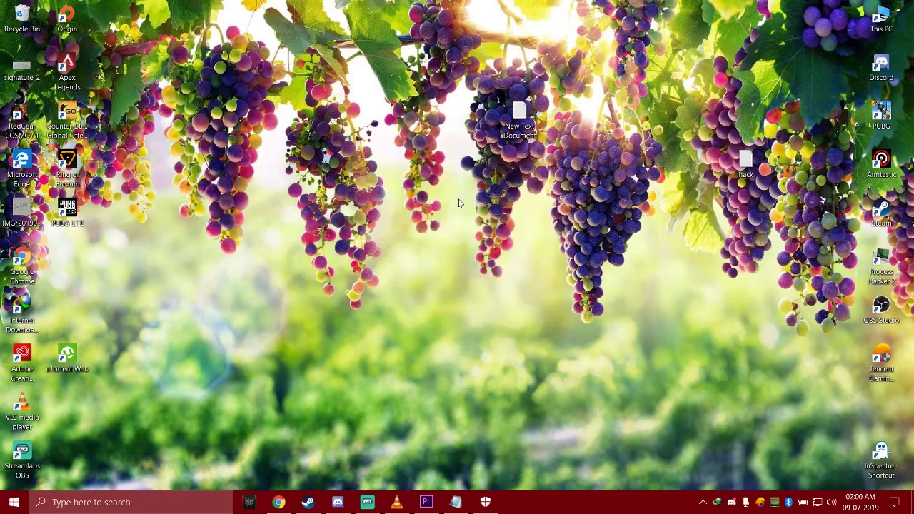